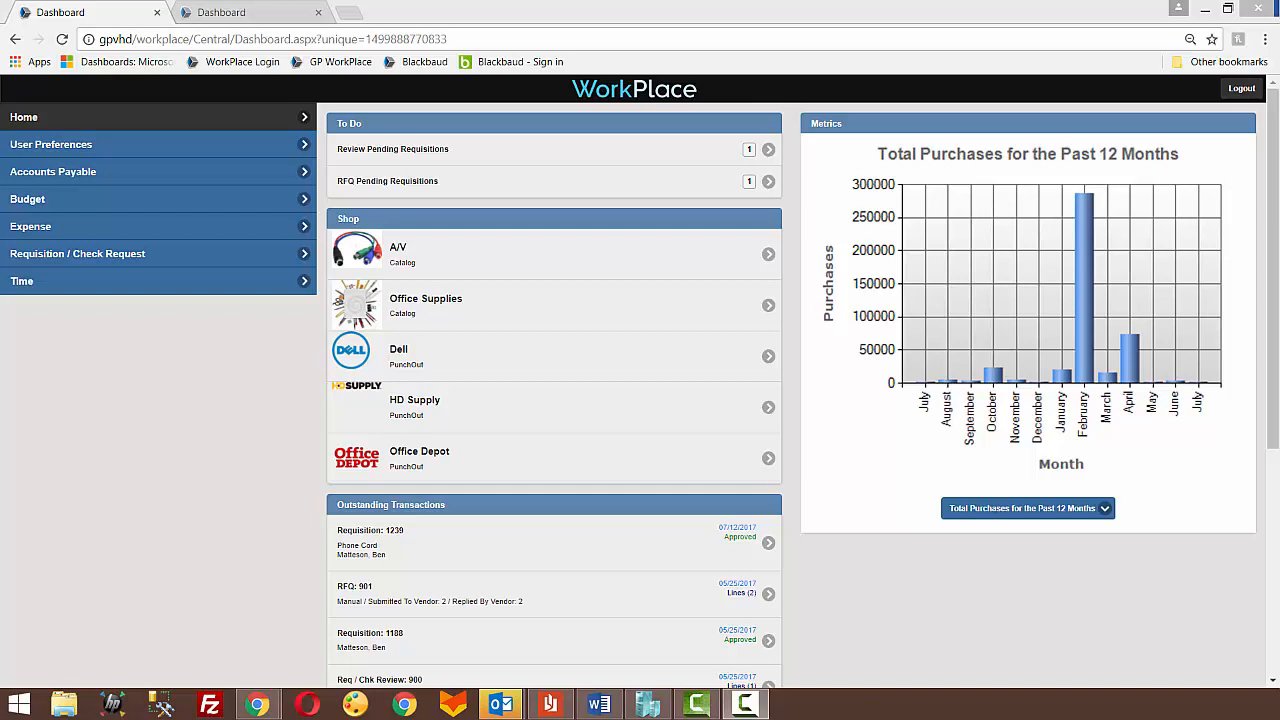
# Step: Load the RFQ pending requisitions into an RFQ review session and expand the Phone Cord requisition
pyautogui.click(638, 186)
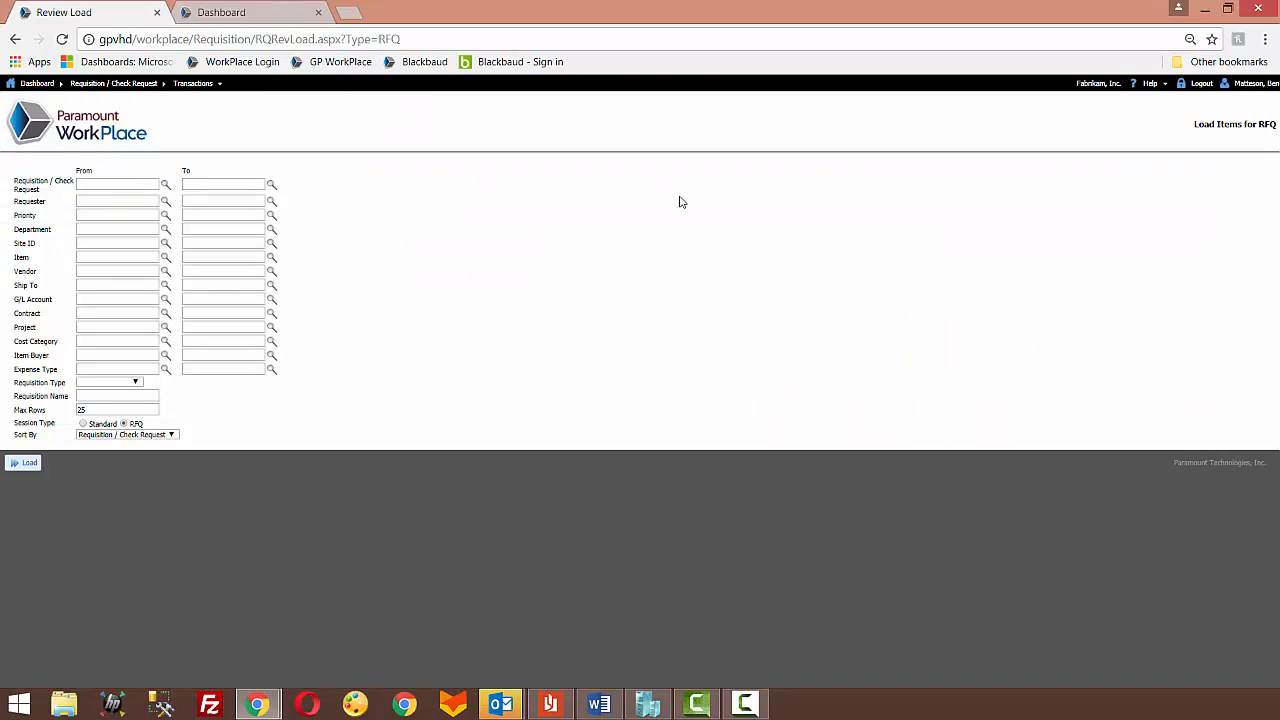
pyautogui.click(25, 463)
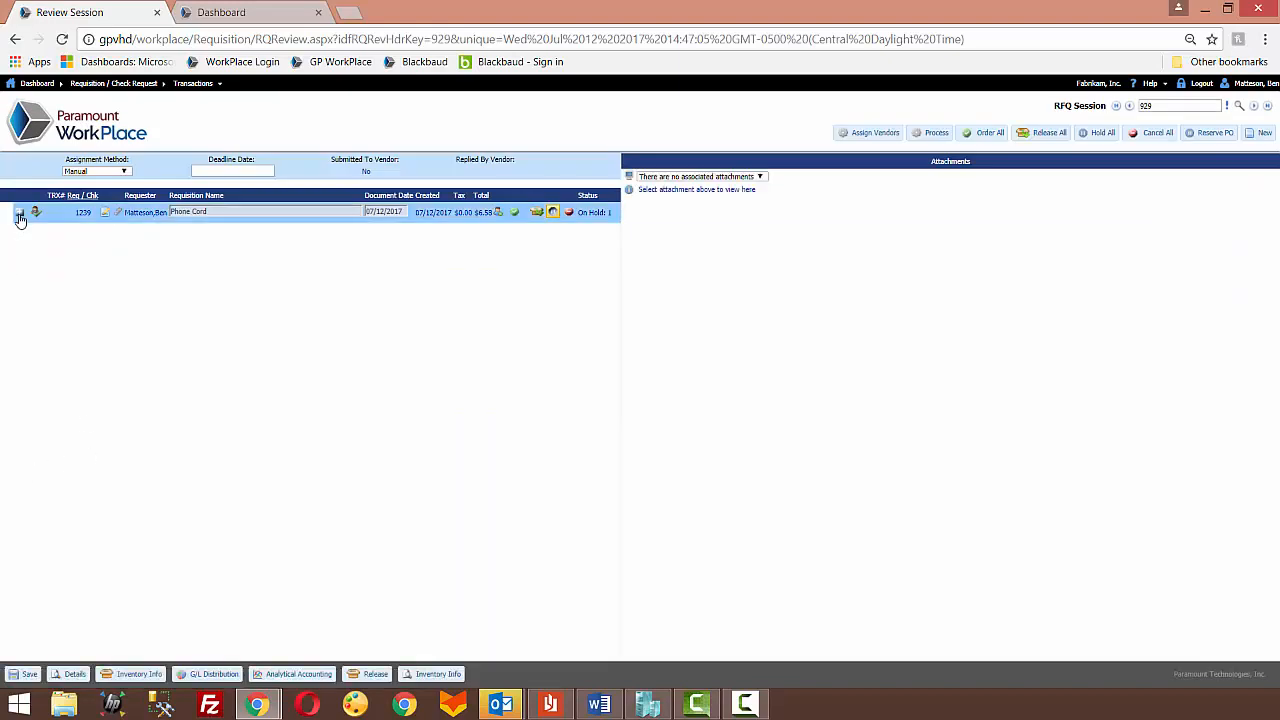
pyautogui.click(19, 216)
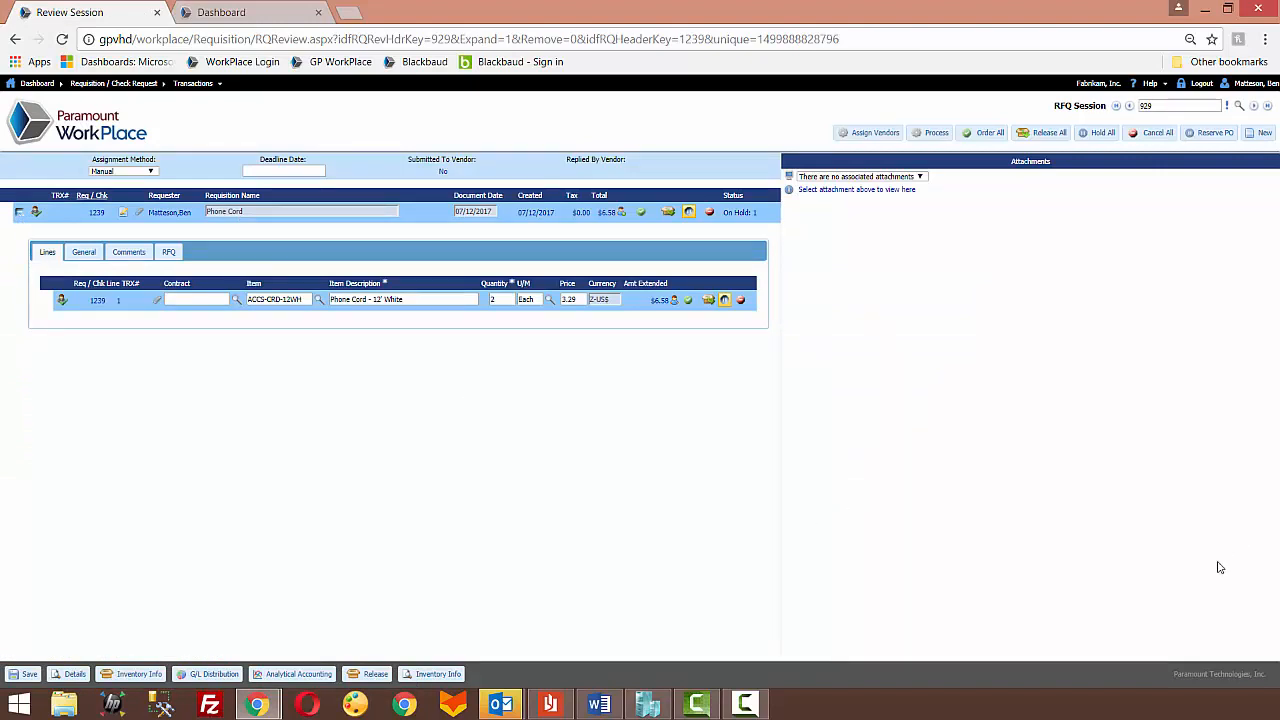
# Step: Mark the Phone Cord line for RFQ and assign the vendors A Travel Company and Advanced Office Systems
pyautogui.hotkey('alt', 'Tab')
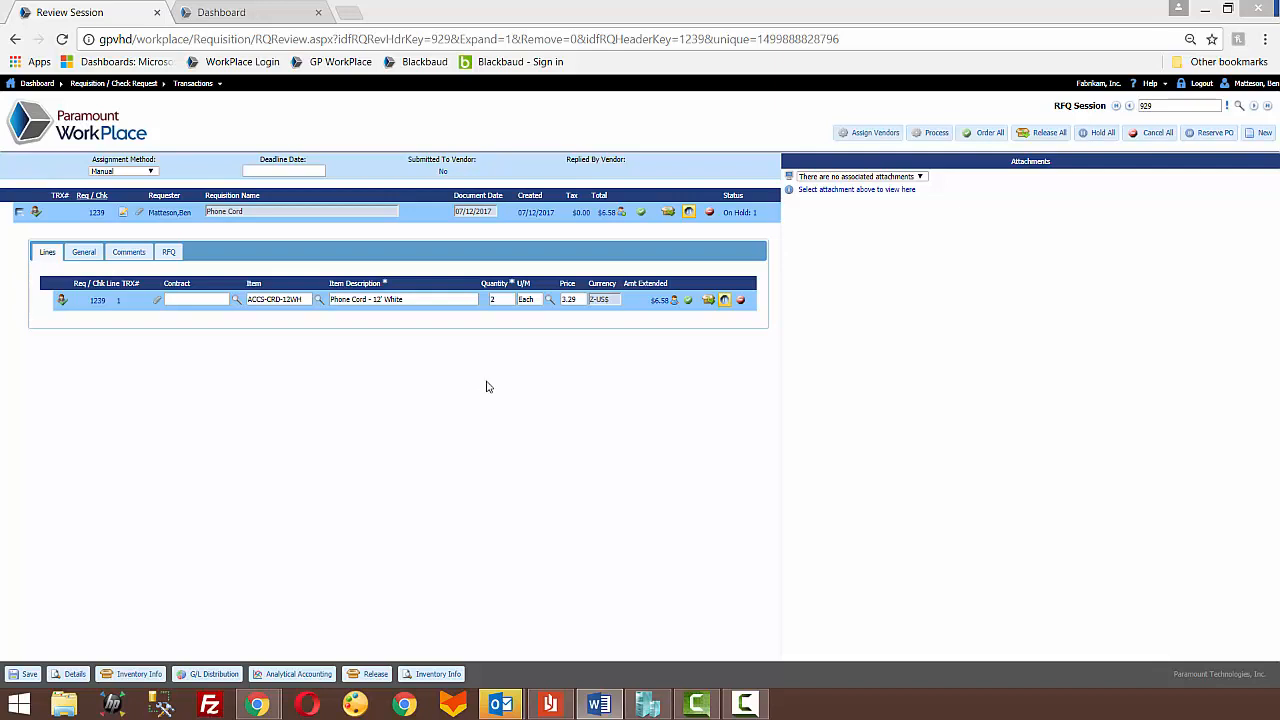
pyautogui.click(61, 307)
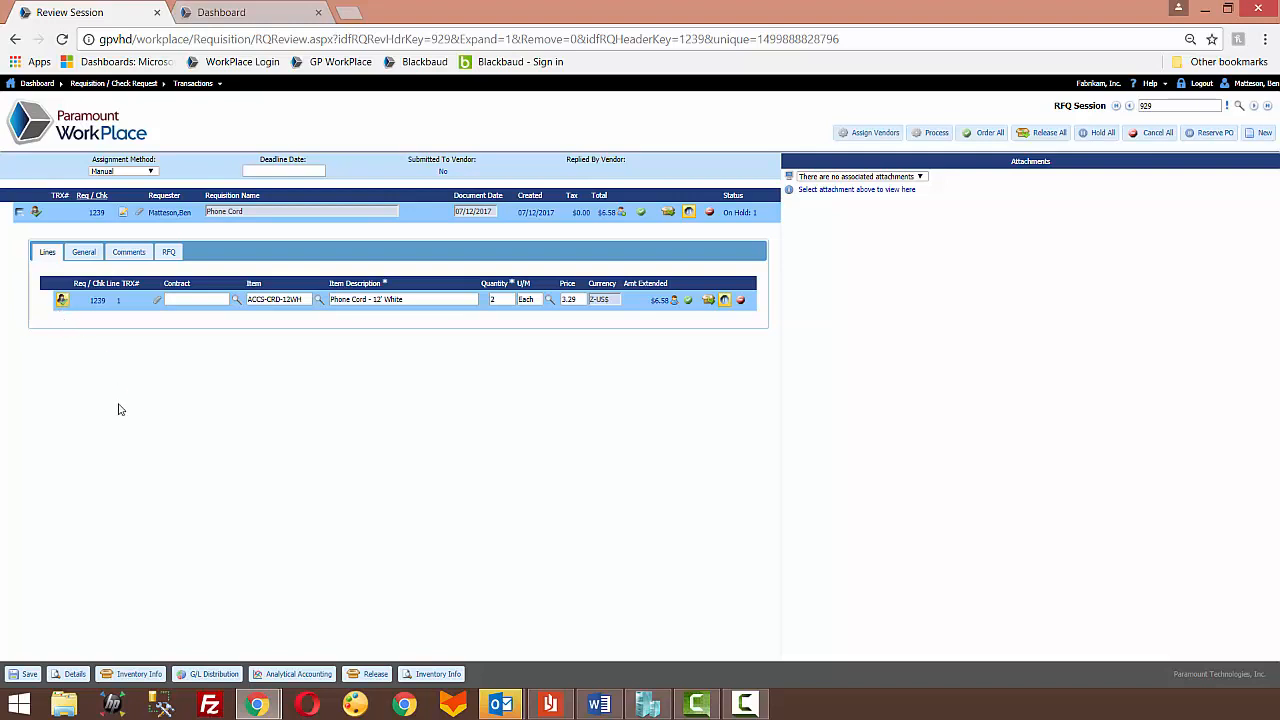
pyautogui.click(868, 135)
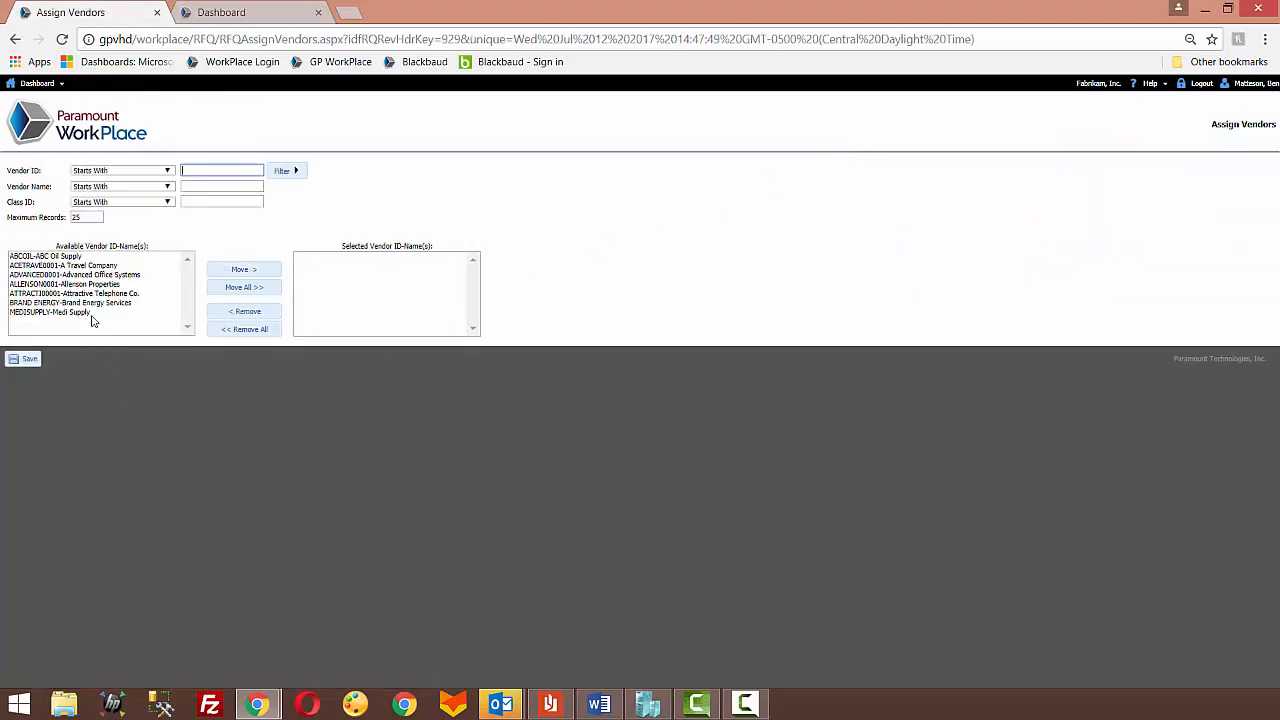
pyautogui.click(115, 266)
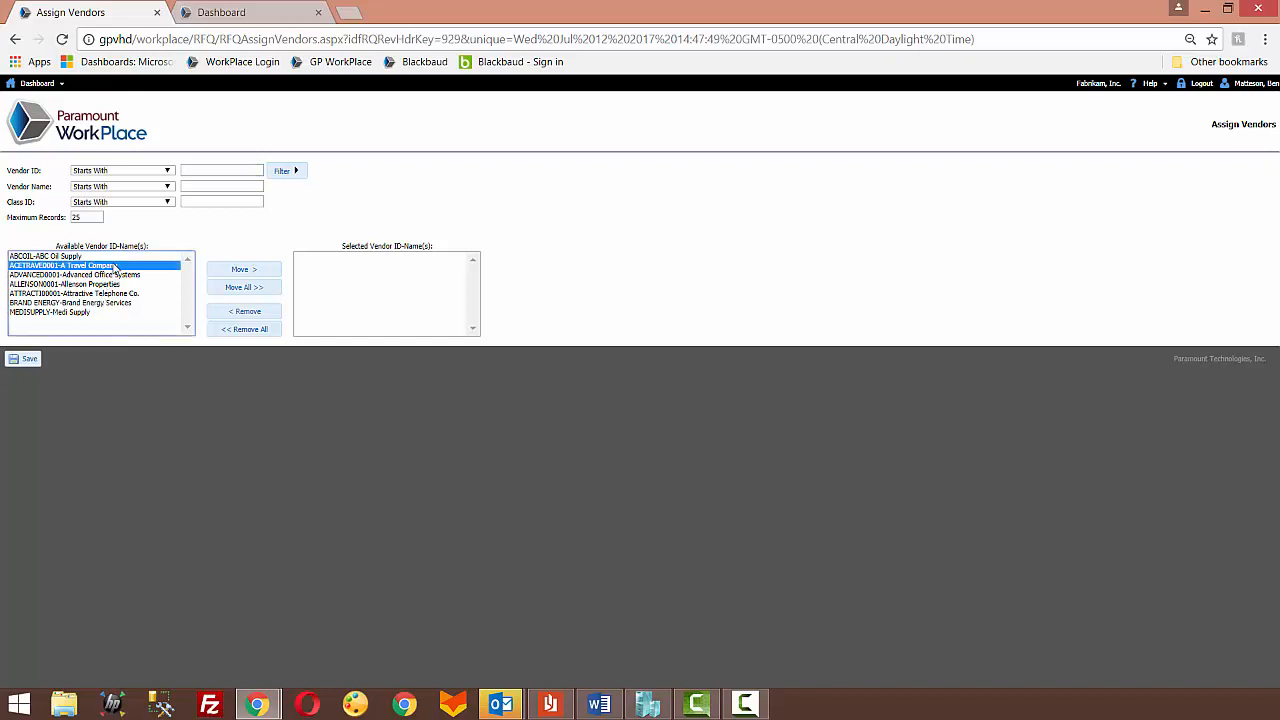
pyautogui.keyDown('ctrl'); pyautogui.click(118, 275); pyautogui.keyUp('ctrl')
pyautogui.click(240, 270)
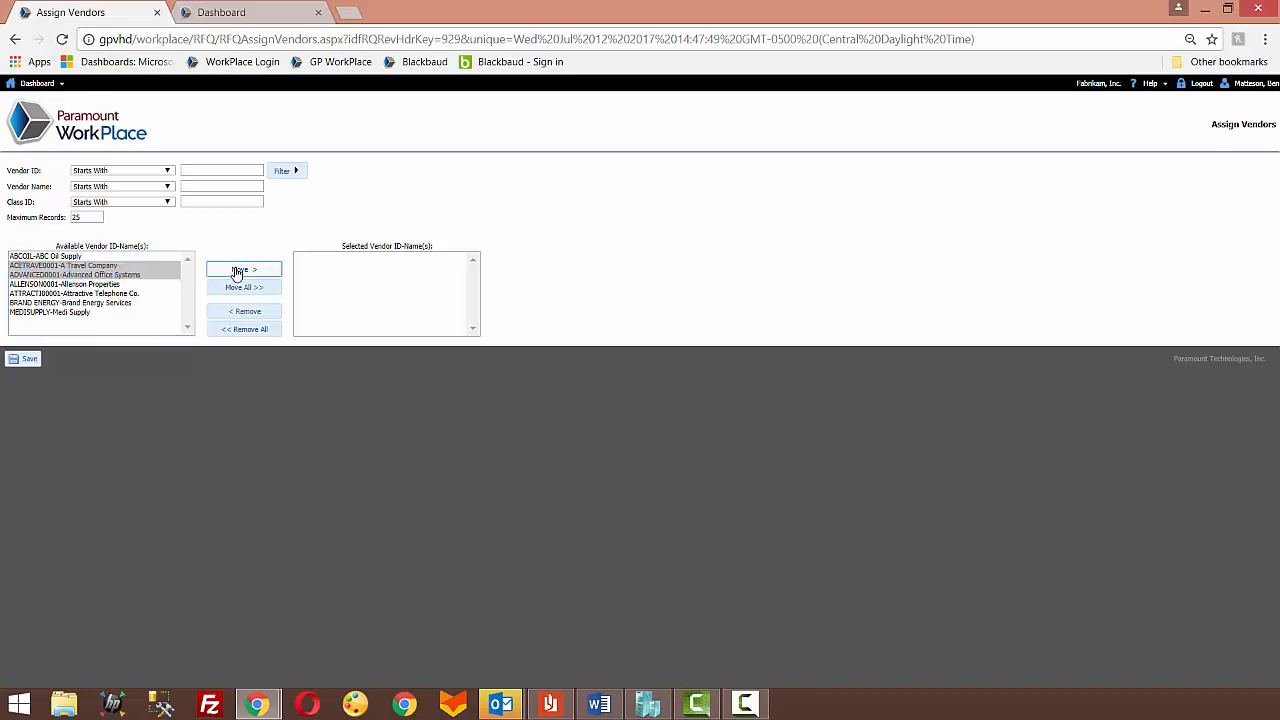
pyautogui.click(28, 361)
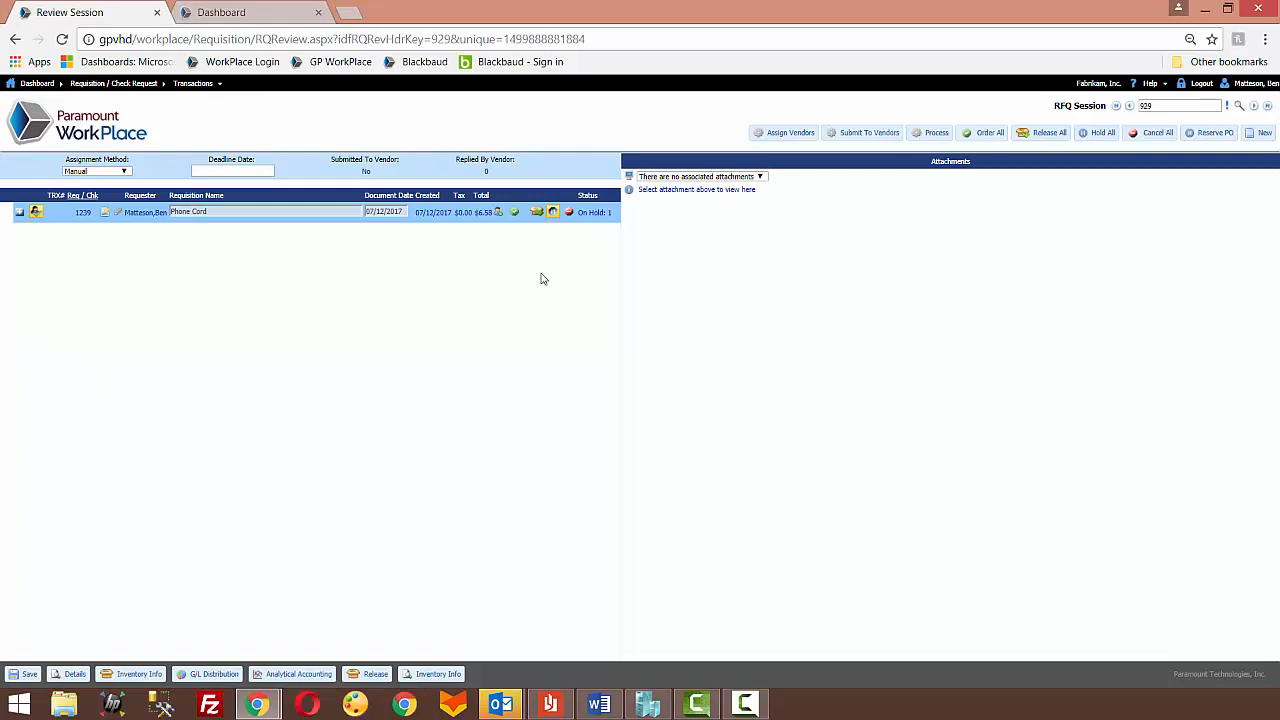
# Step: Submit the RFQ to the assigned vendors, return to the dashboard and log out
pyautogui.click(863, 142)
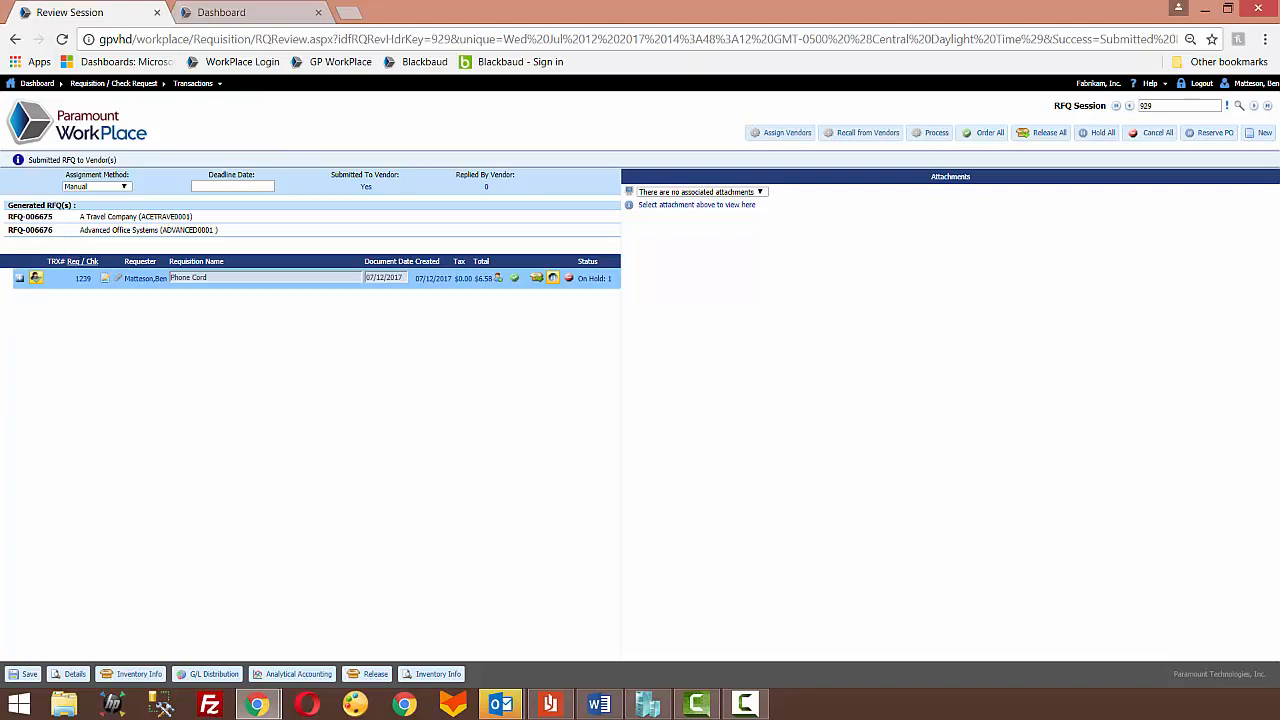
pyautogui.hotkey('alt', 'Tab')
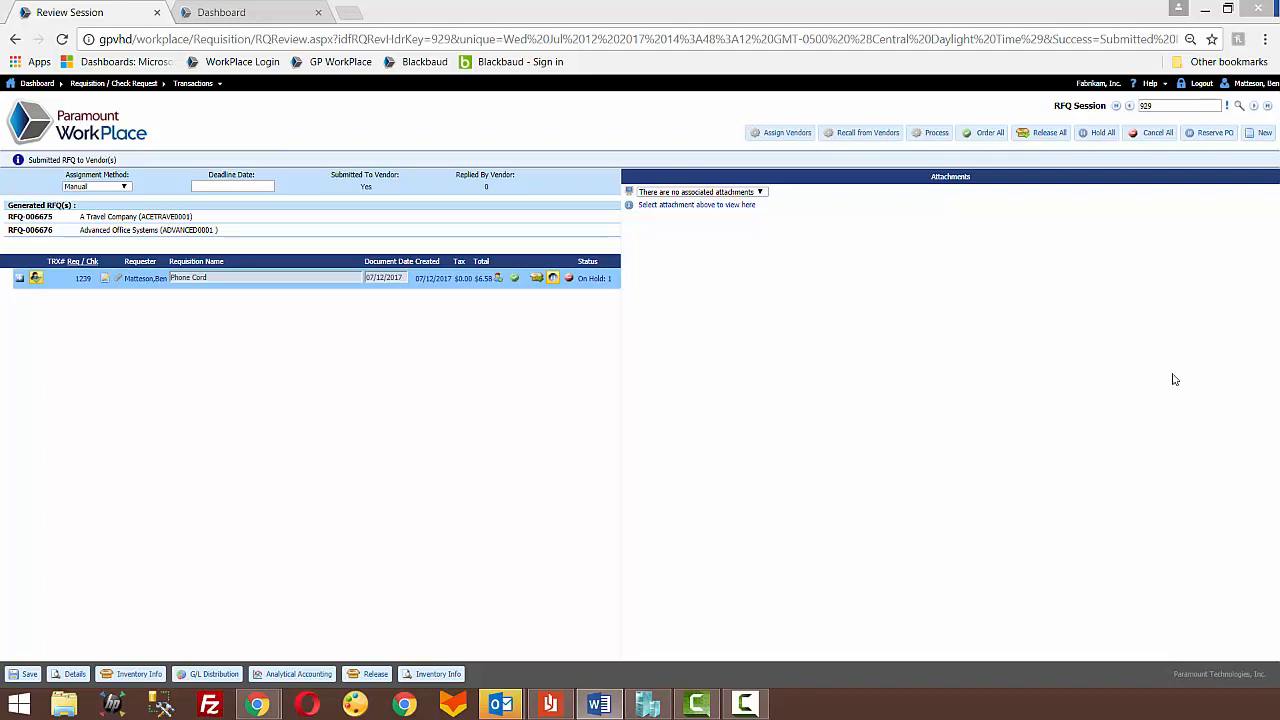
pyautogui.click(78, 138)
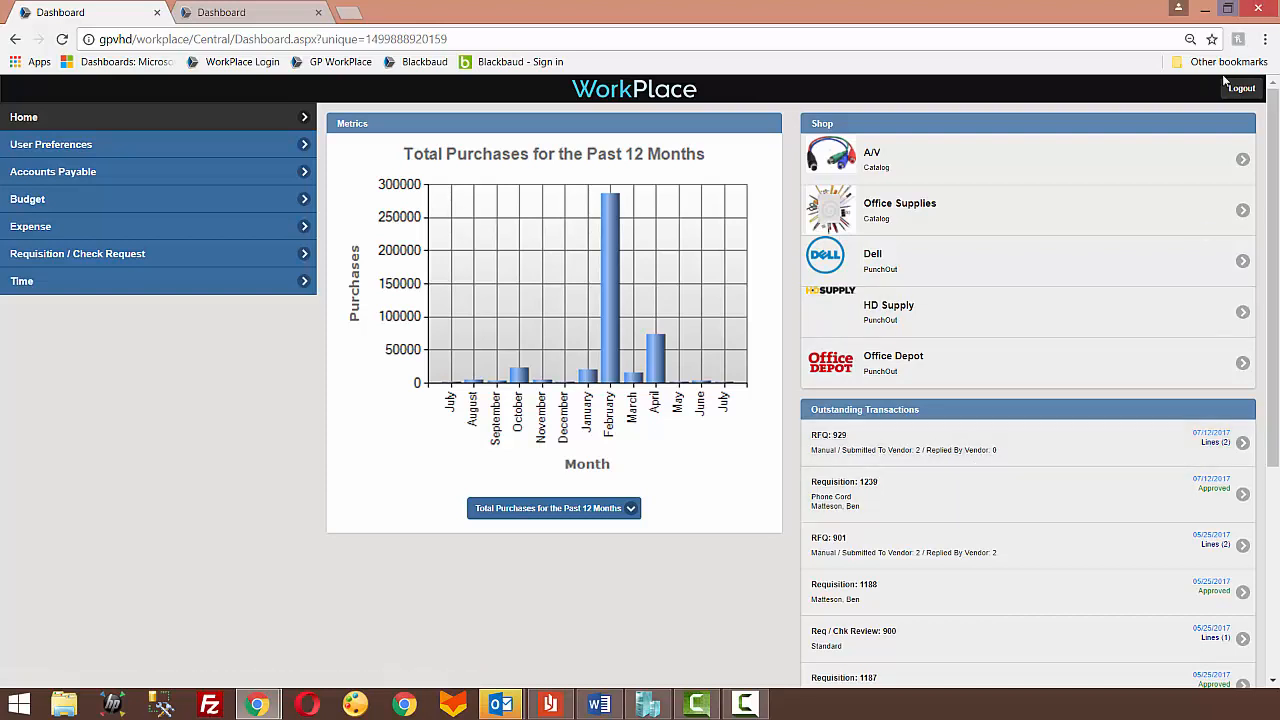
pyautogui.moveTo(1236, 97)
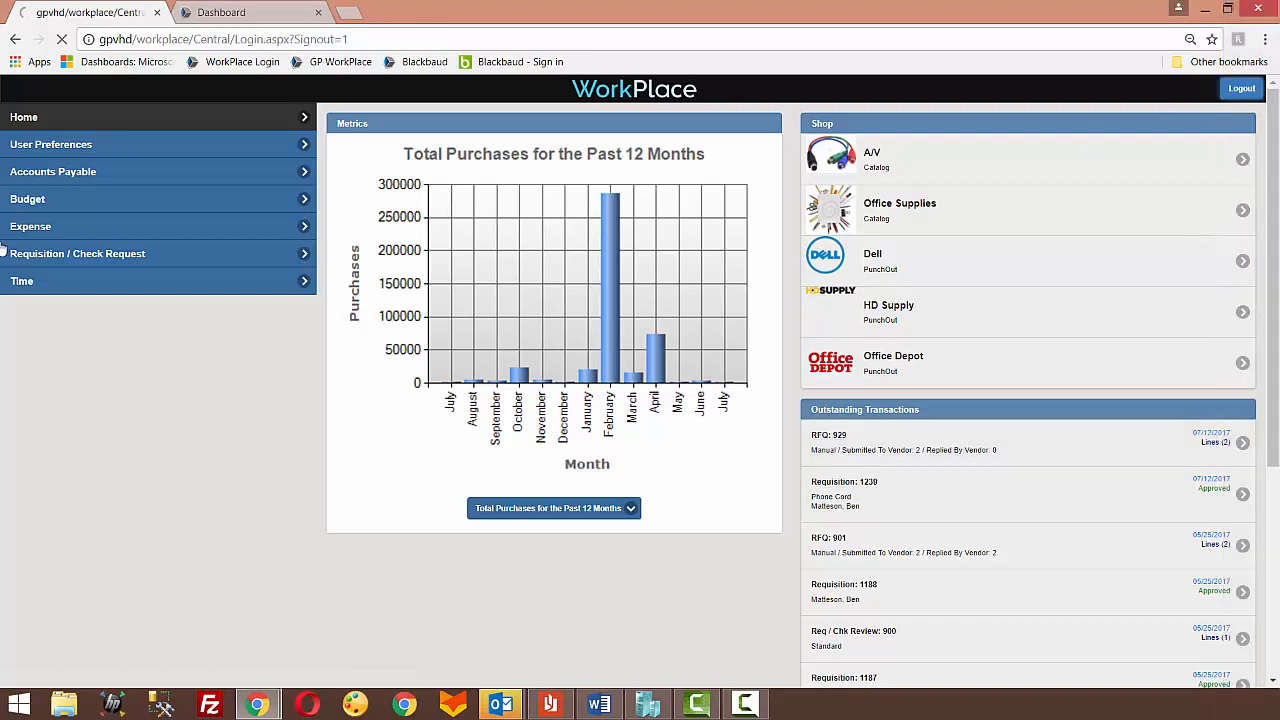
pyautogui.click(1238, 87)
# Step: Refresh the vendor portal dashboard and open RFQ-006676
pyautogui.click(220, 13)
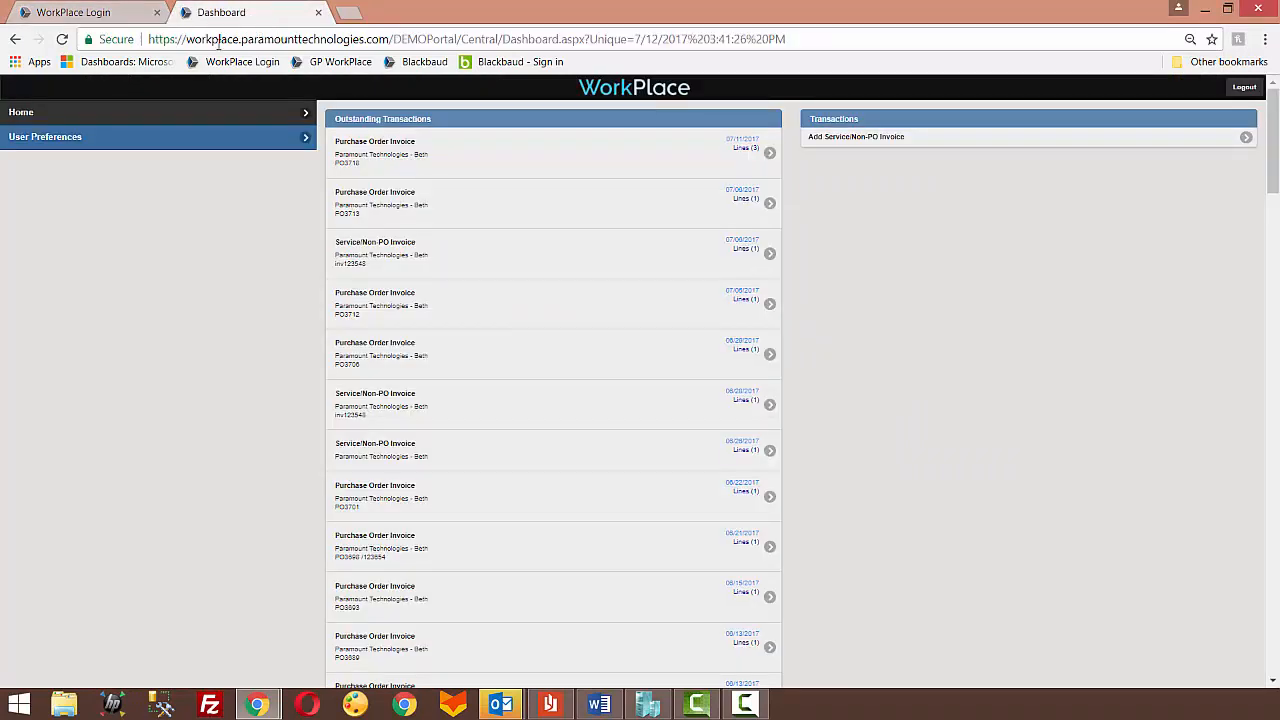
pyautogui.click(62, 40)
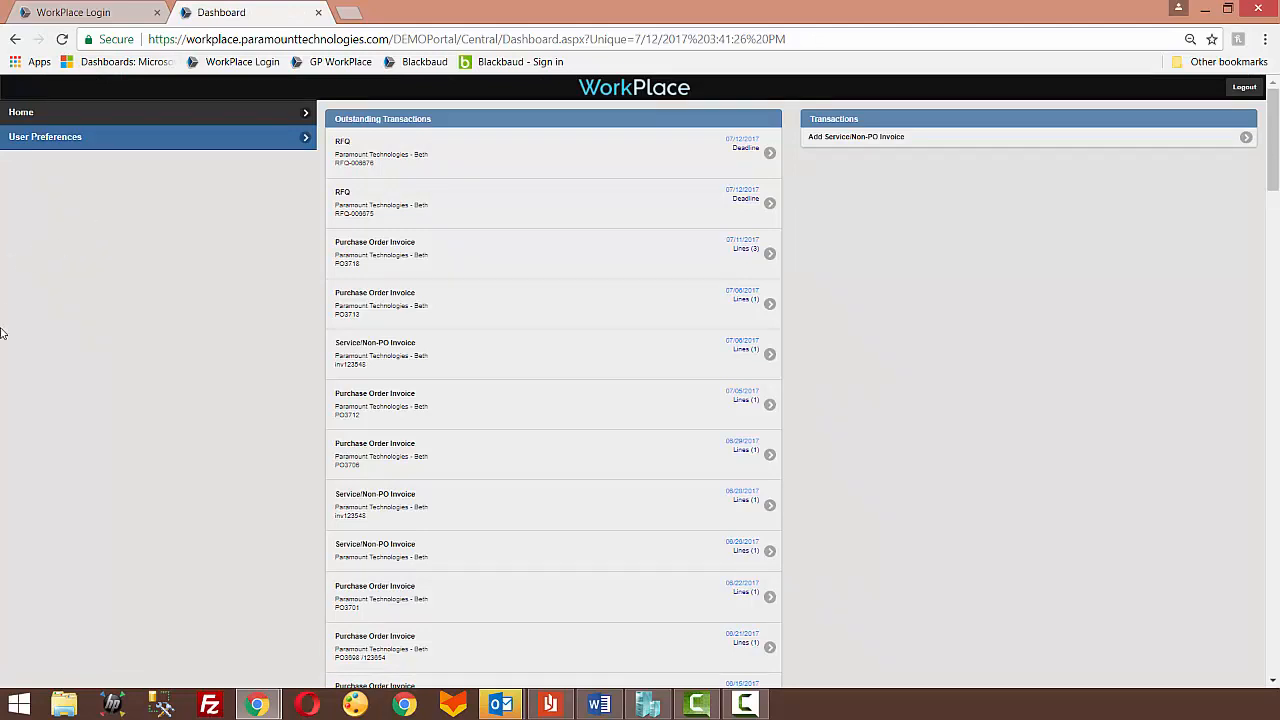
pyautogui.click(380, 173)
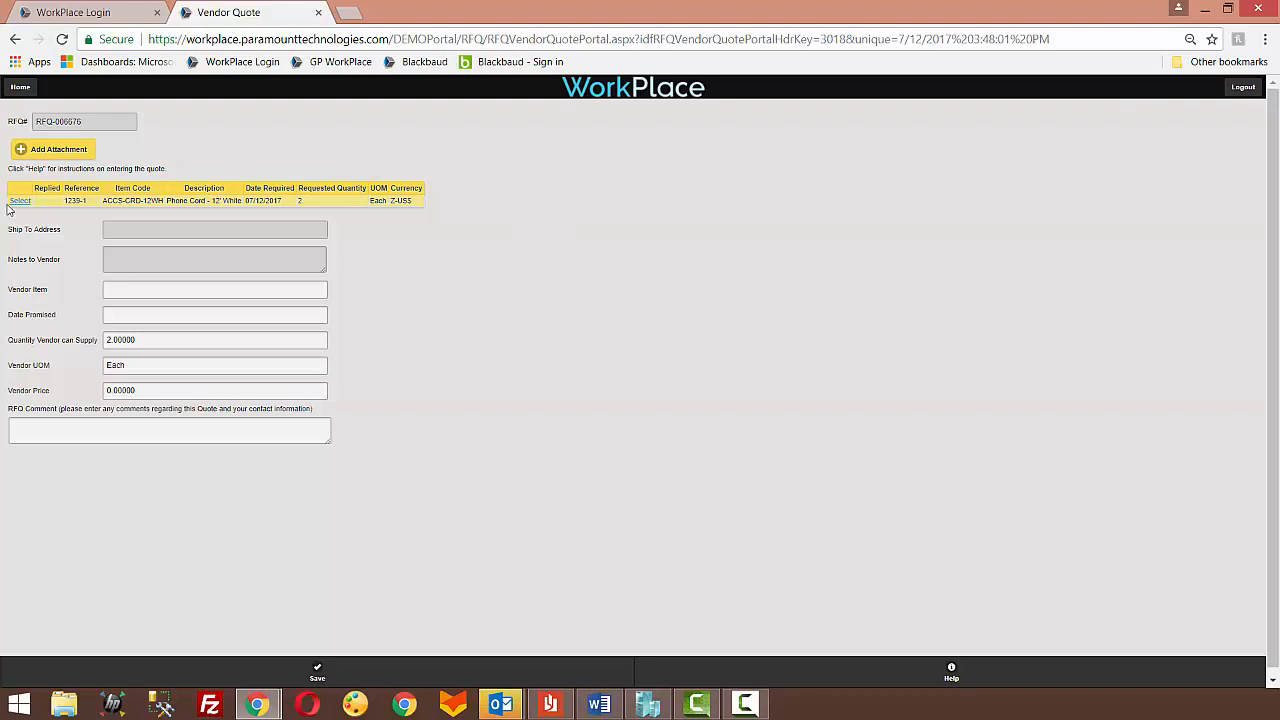
# Step: Attach Quotation.pdf from the Demo folder to the vendor quote
pyautogui.click(53, 155)
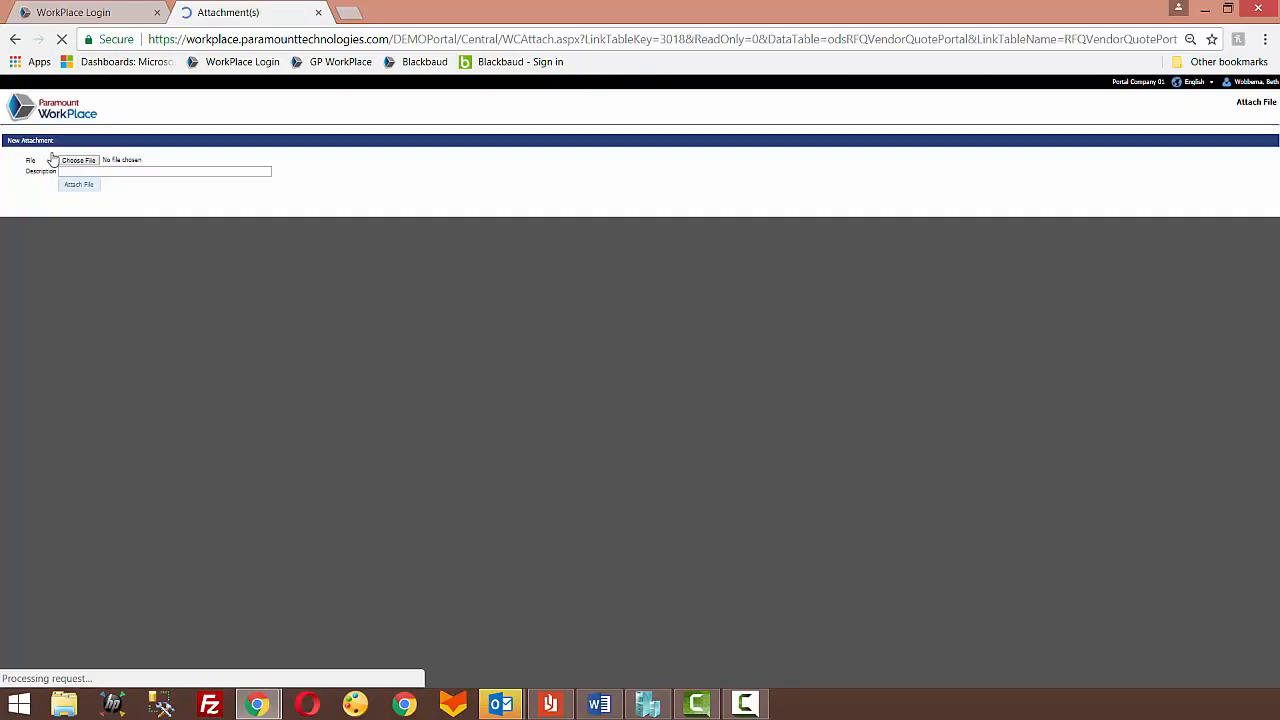
pyautogui.click(66, 162)
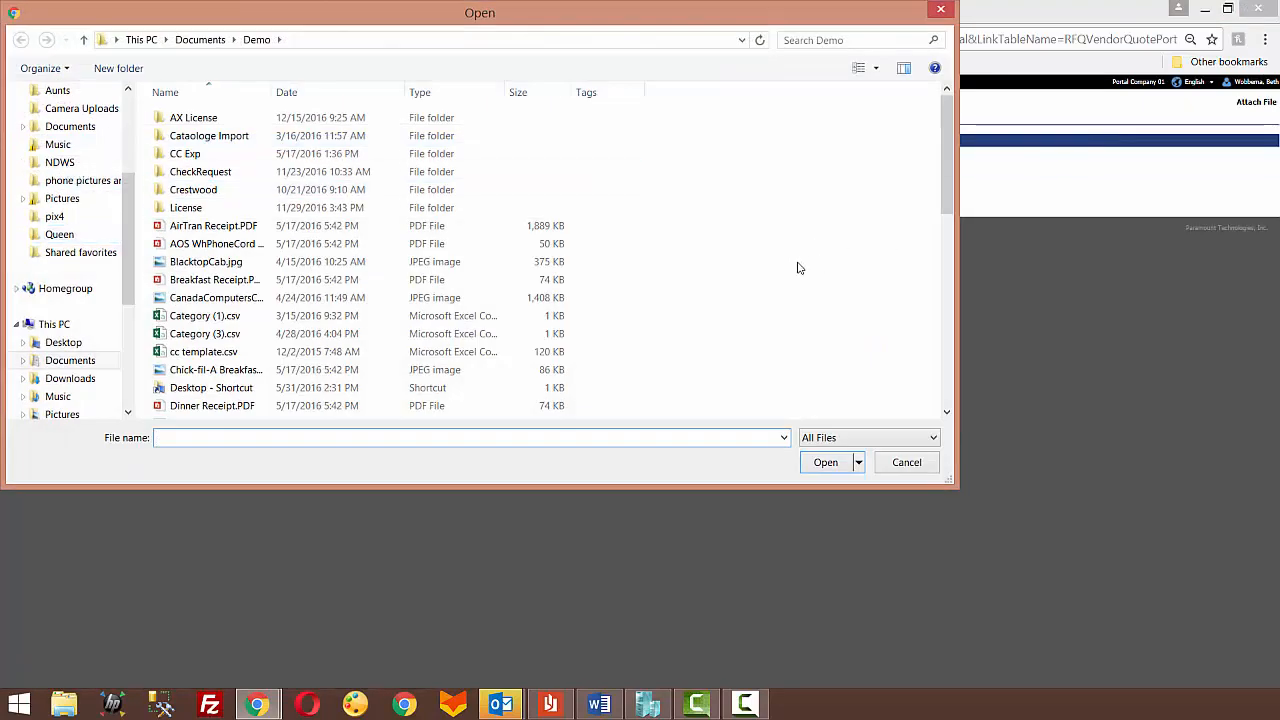
pyautogui.scroll(-3, 731, 292)
pyautogui.scroll(-1, 210, 357)
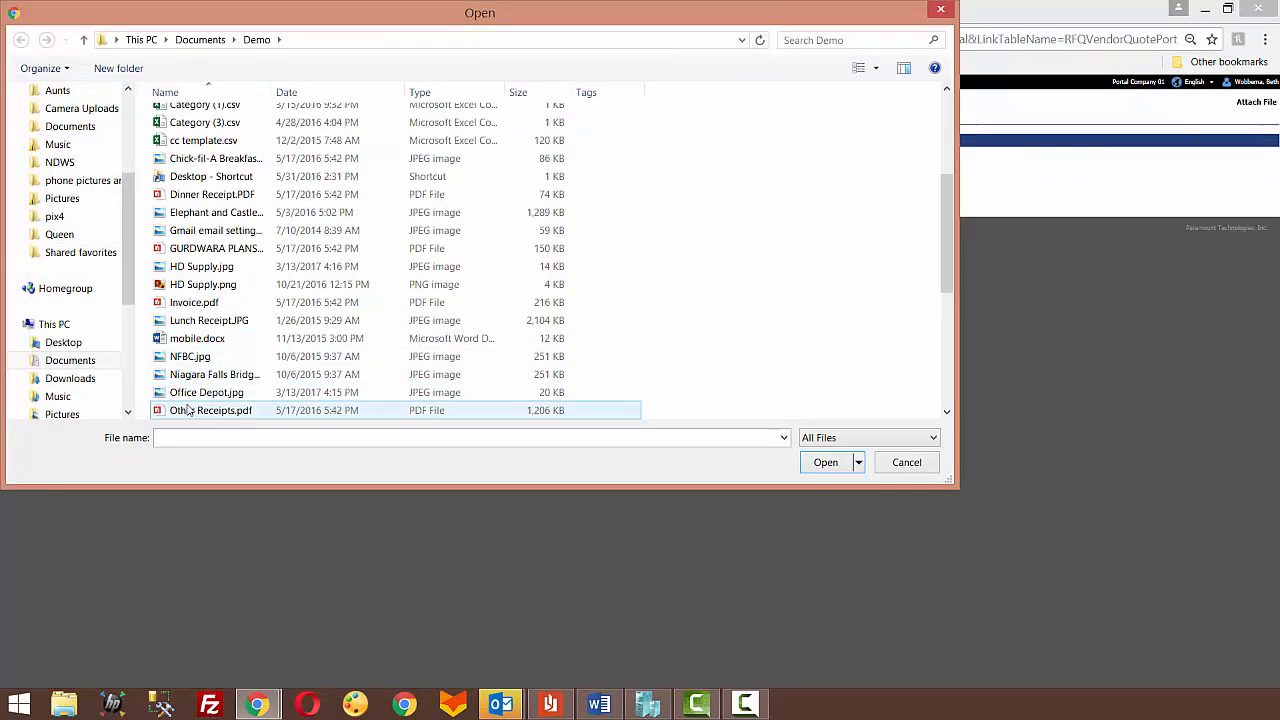
pyautogui.scroll(-1, 205, 373)
pyautogui.scroll(-1, 210, 357)
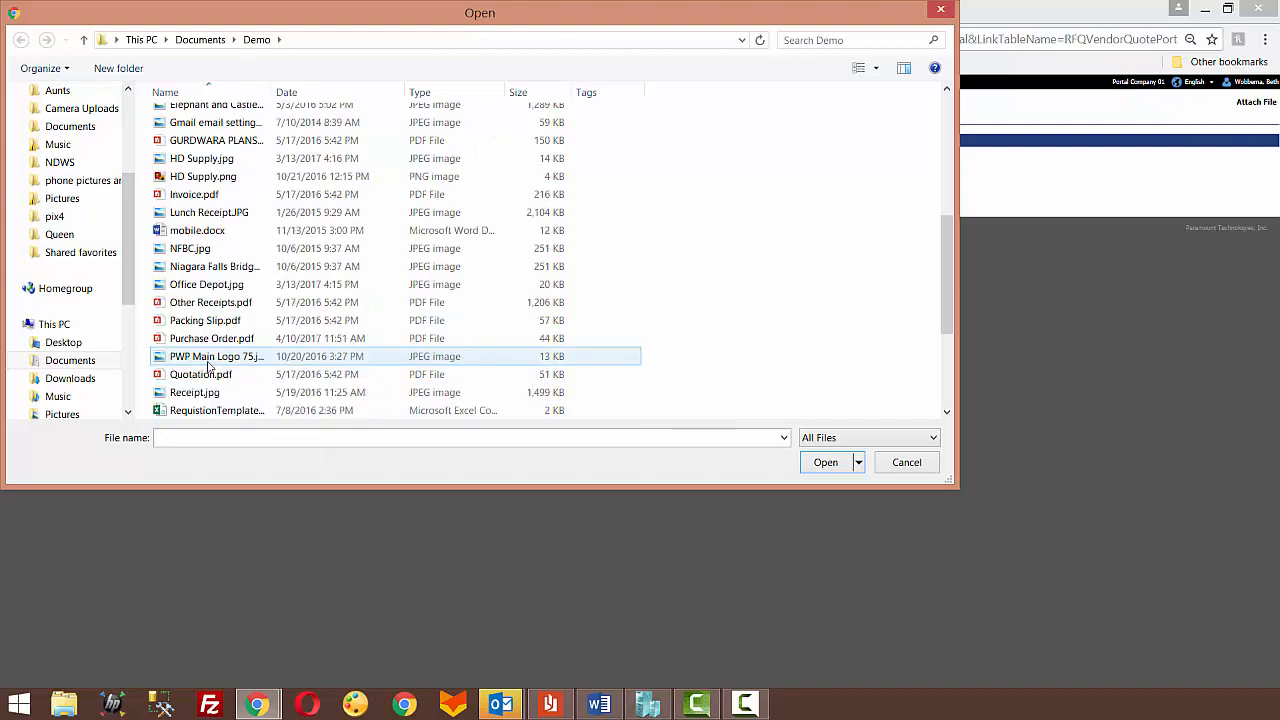
pyautogui.click(200, 374)
pyautogui.click(825, 462)
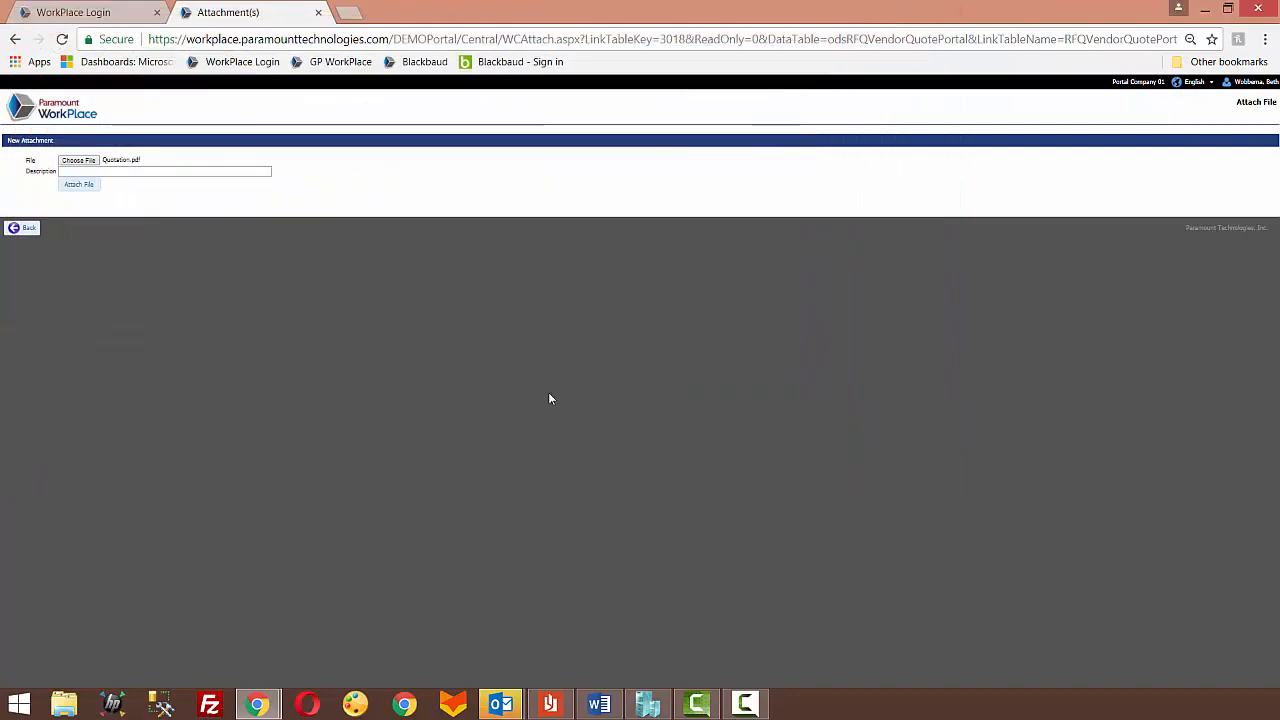
pyautogui.click(78, 186)
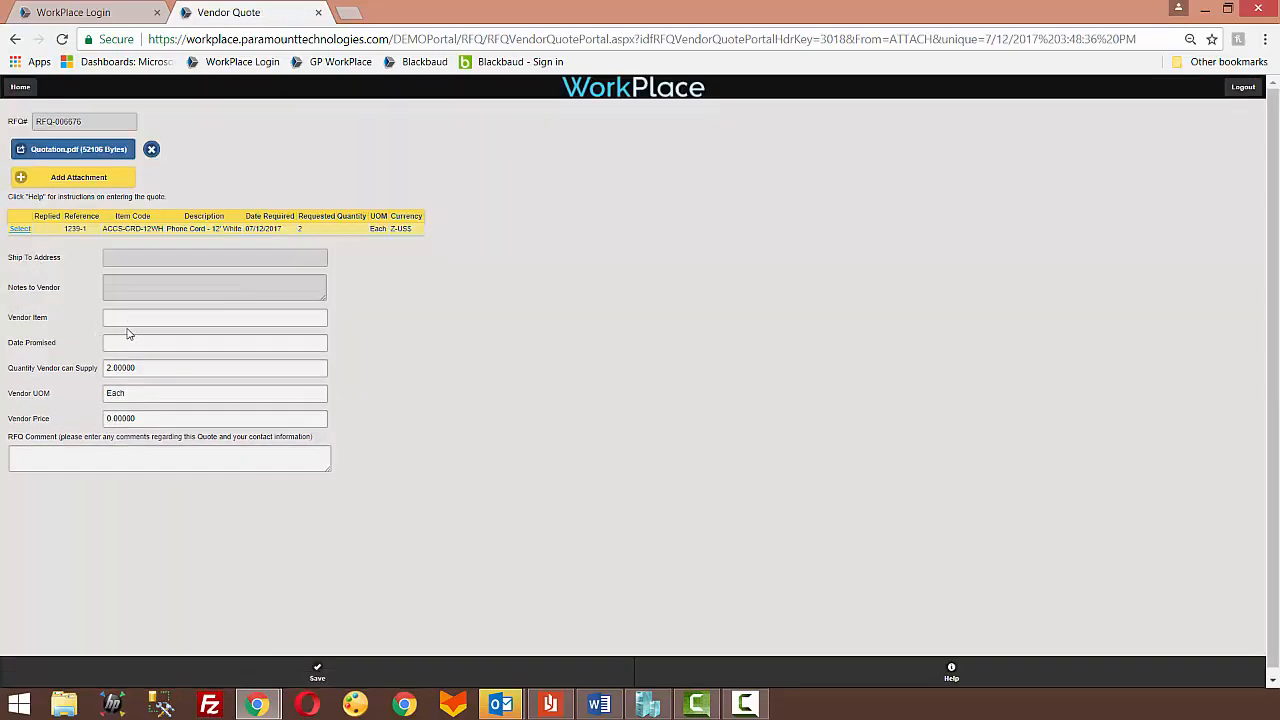
# Step: Fill in the quote with vendor item ACCS-CRD-12WH, date promised 07/14/2017 and vendor price 25.00
pyautogui.click(130, 320)
pyautogui.write('AC')
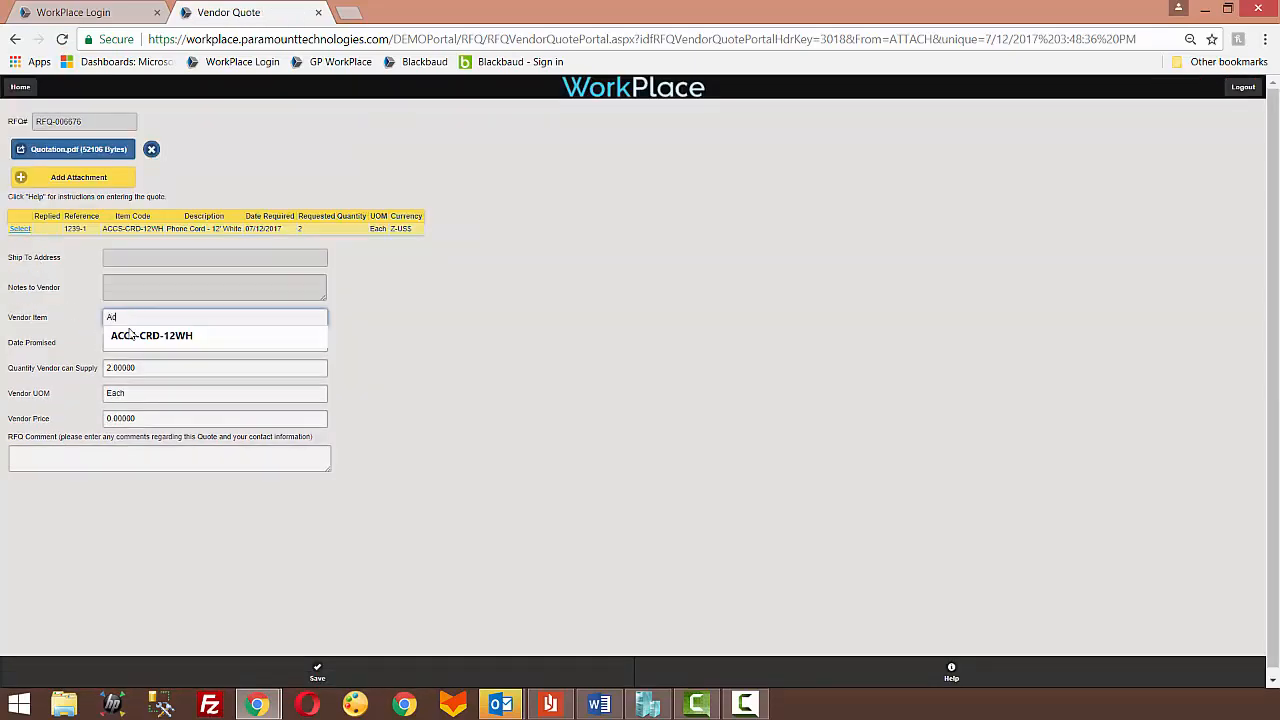
pyautogui.click(130, 335)
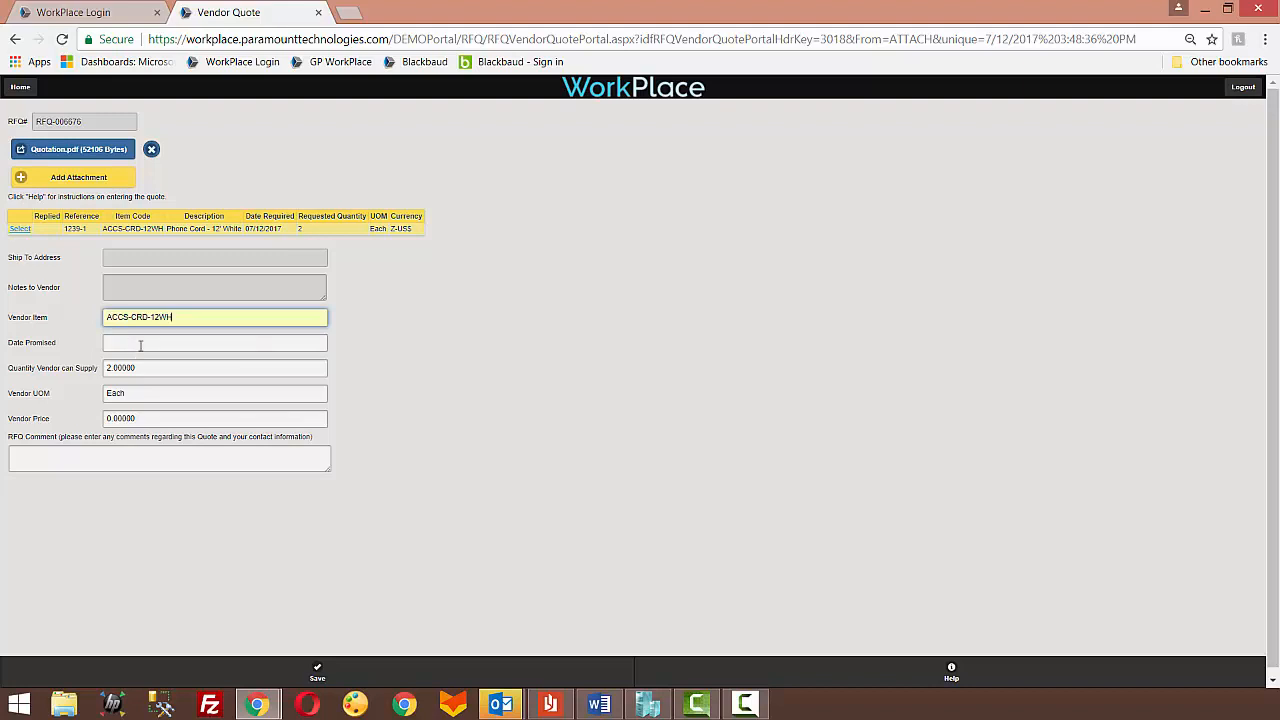
pyautogui.click(130, 346)
pyautogui.click(229, 446)
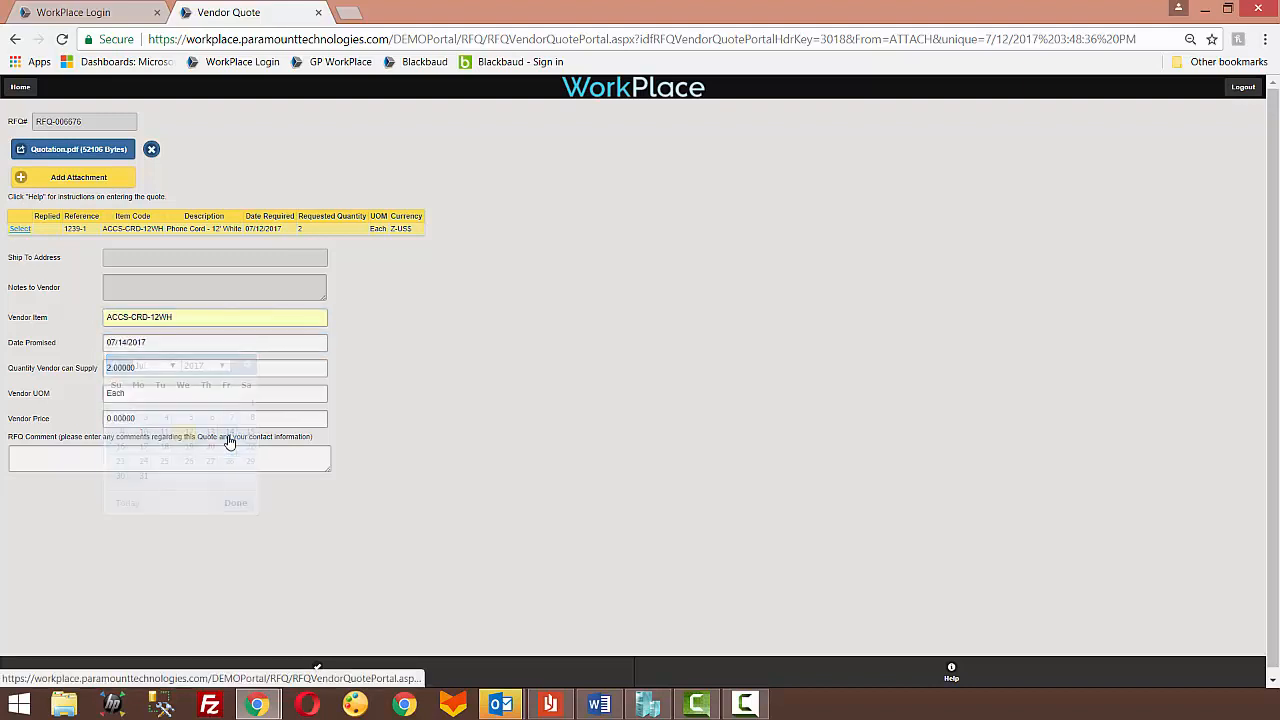
pyautogui.click(187, 419)
pyautogui.press('BackSpace')
pyautogui.press('BackSpace')
pyautogui.press('BackSpace')
pyautogui.press('BackSpace')
pyautogui.press('BackSpace')
pyautogui.press('BackSpace')
pyautogui.press('BackSpace')
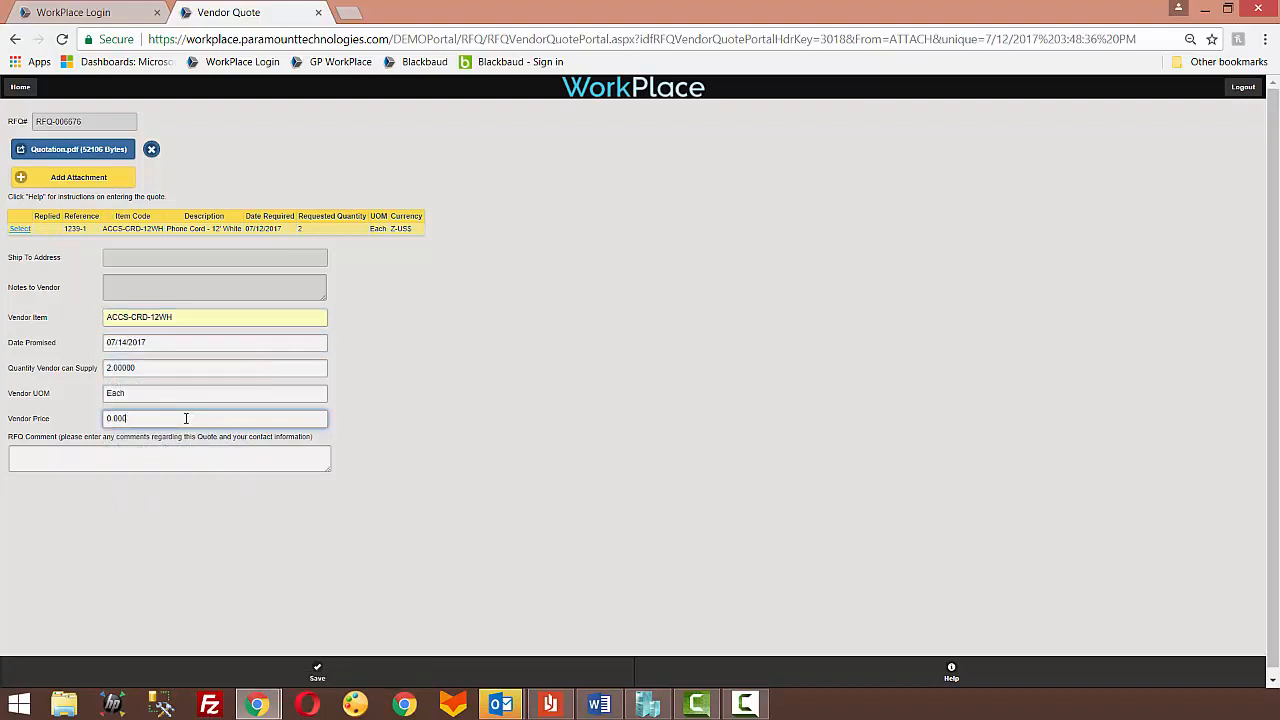
pyautogui.write('25.00')
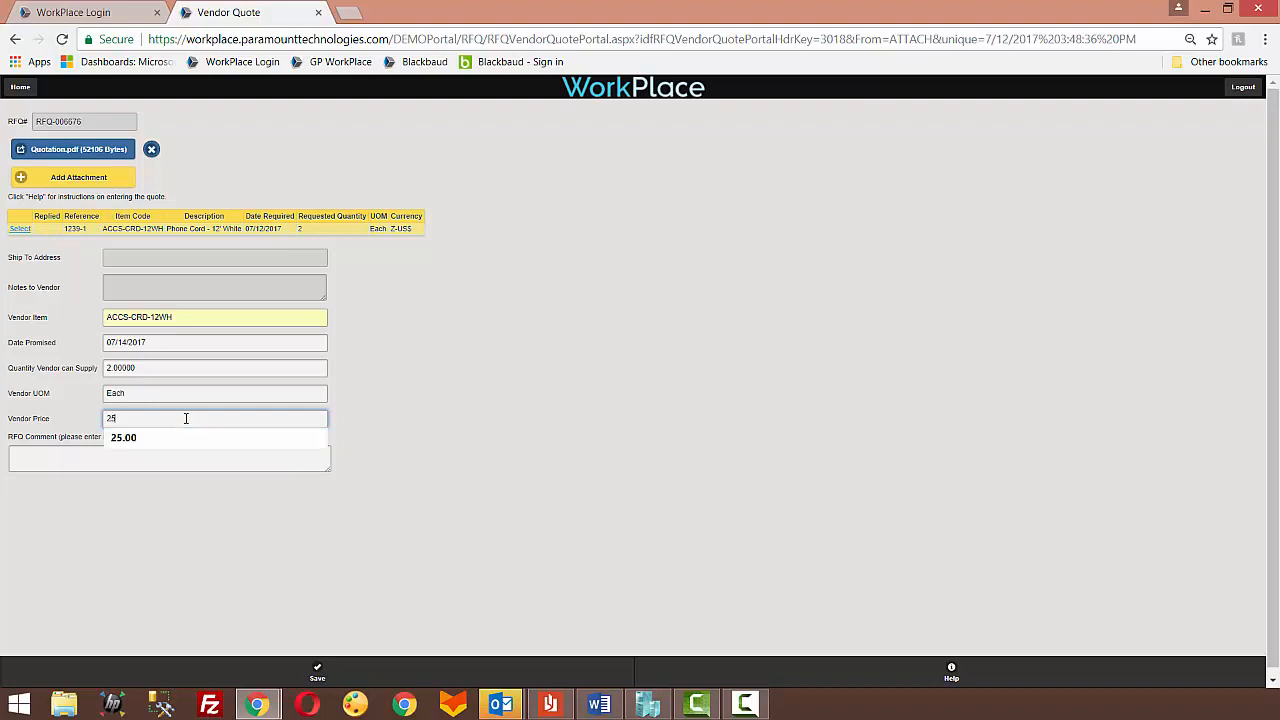
pyautogui.click(153, 450)
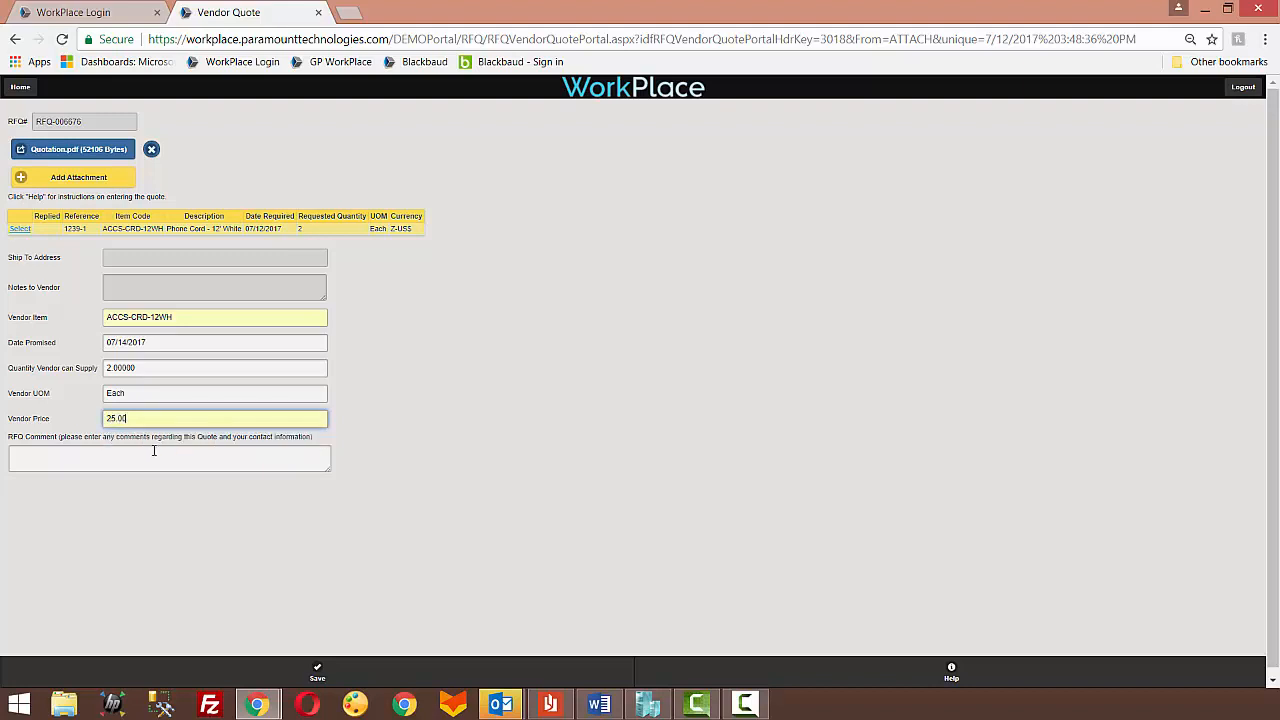
# Step: Enter "comments" as the RFQ comment, save the vendor quote and return to the portal's home page
pyautogui.write('comments')
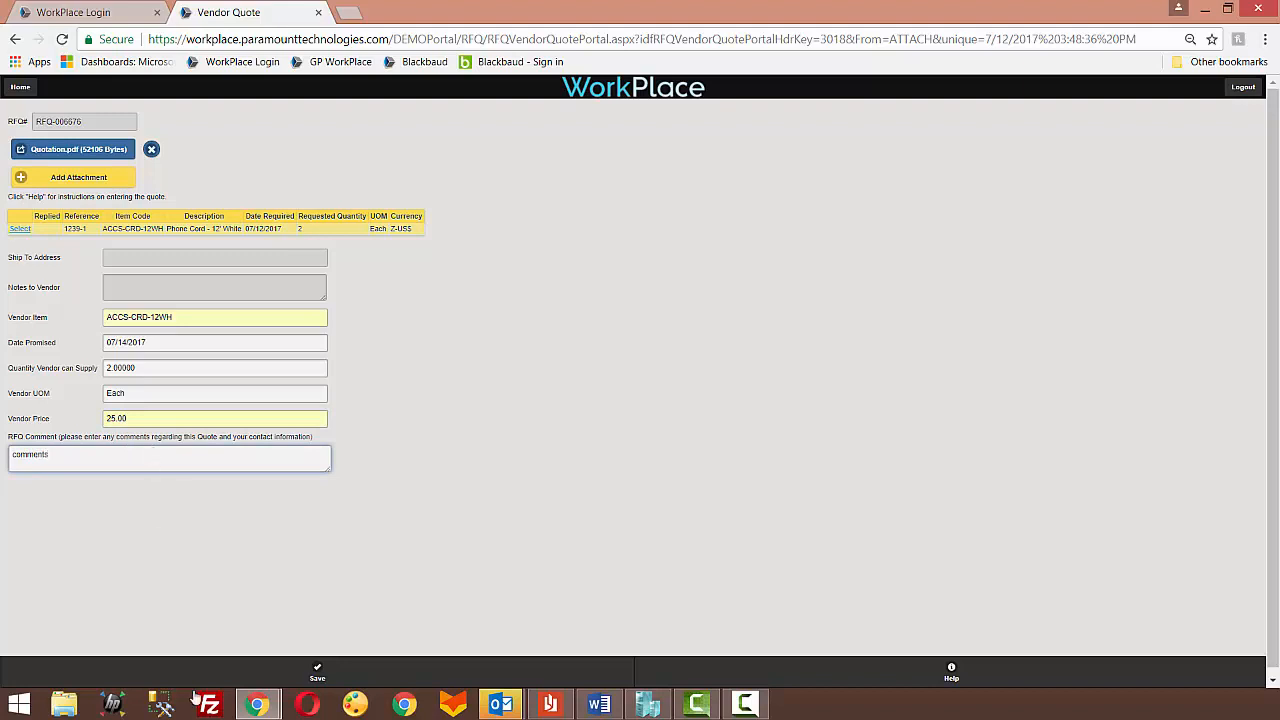
pyautogui.click(316, 674)
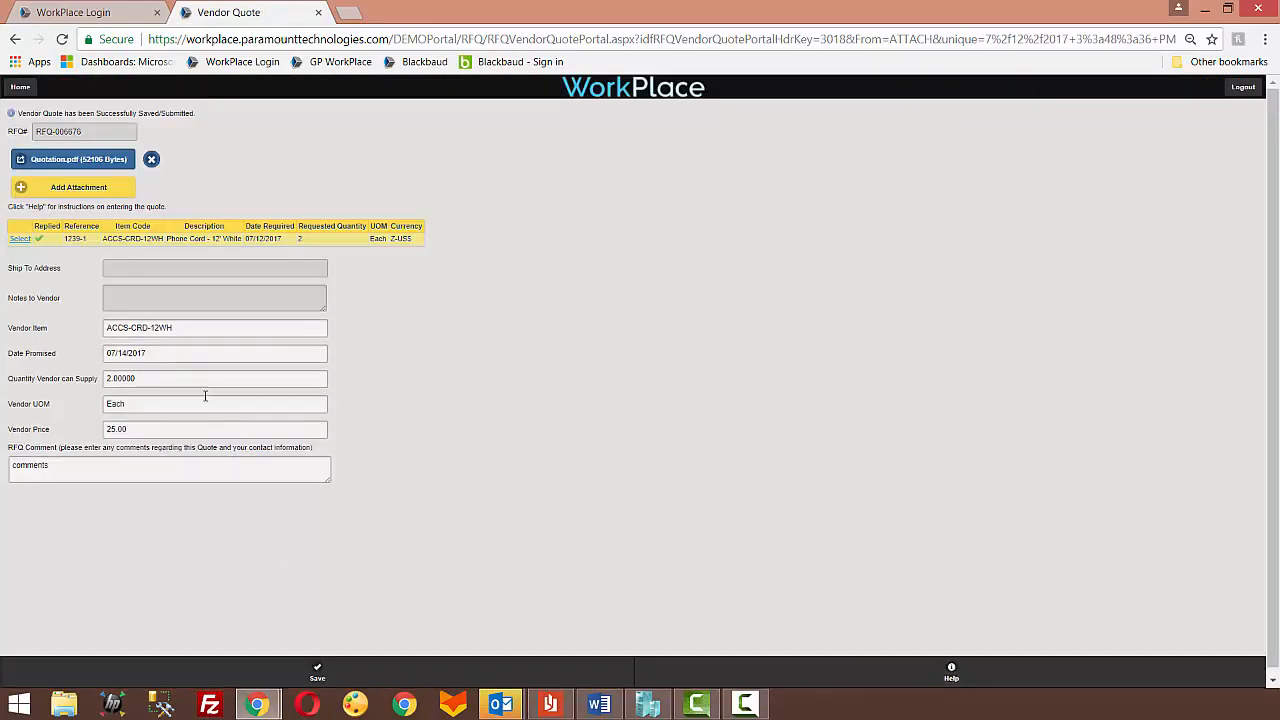
pyautogui.click(17, 87)
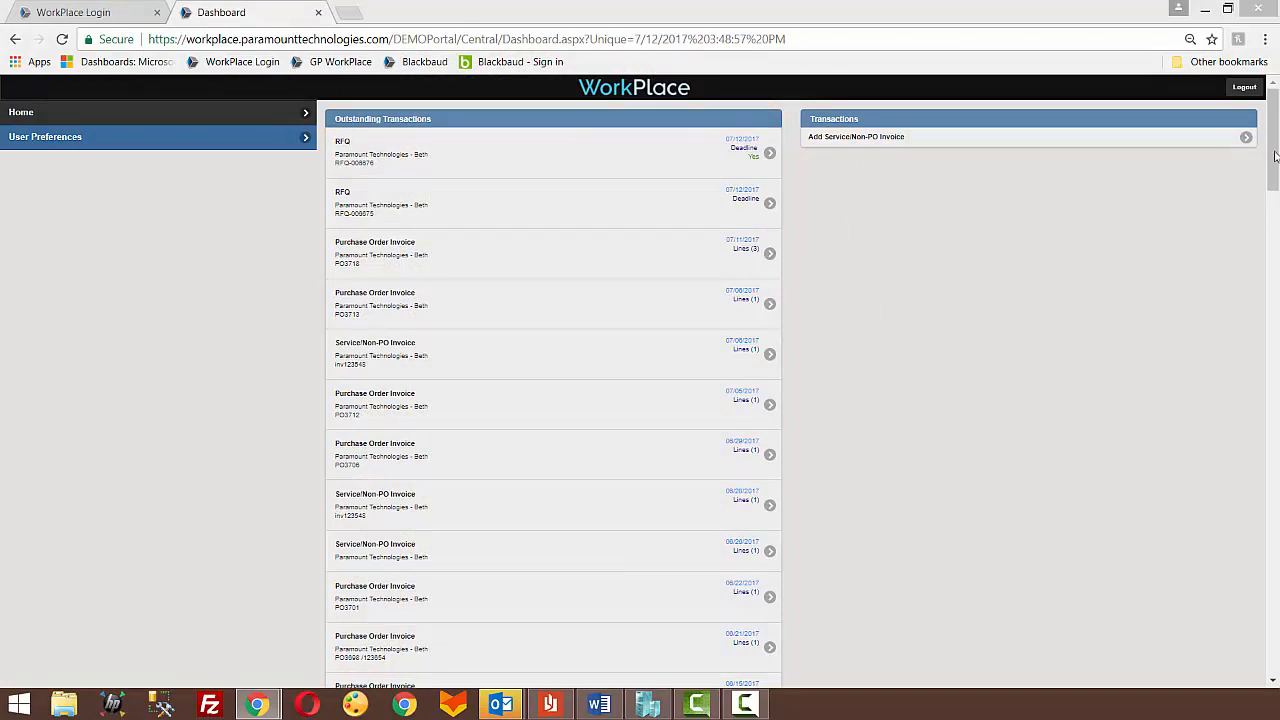
# Step: Go back to the WorkPlace login page and log in with the account's user name and password
pyautogui.click(121, 17)
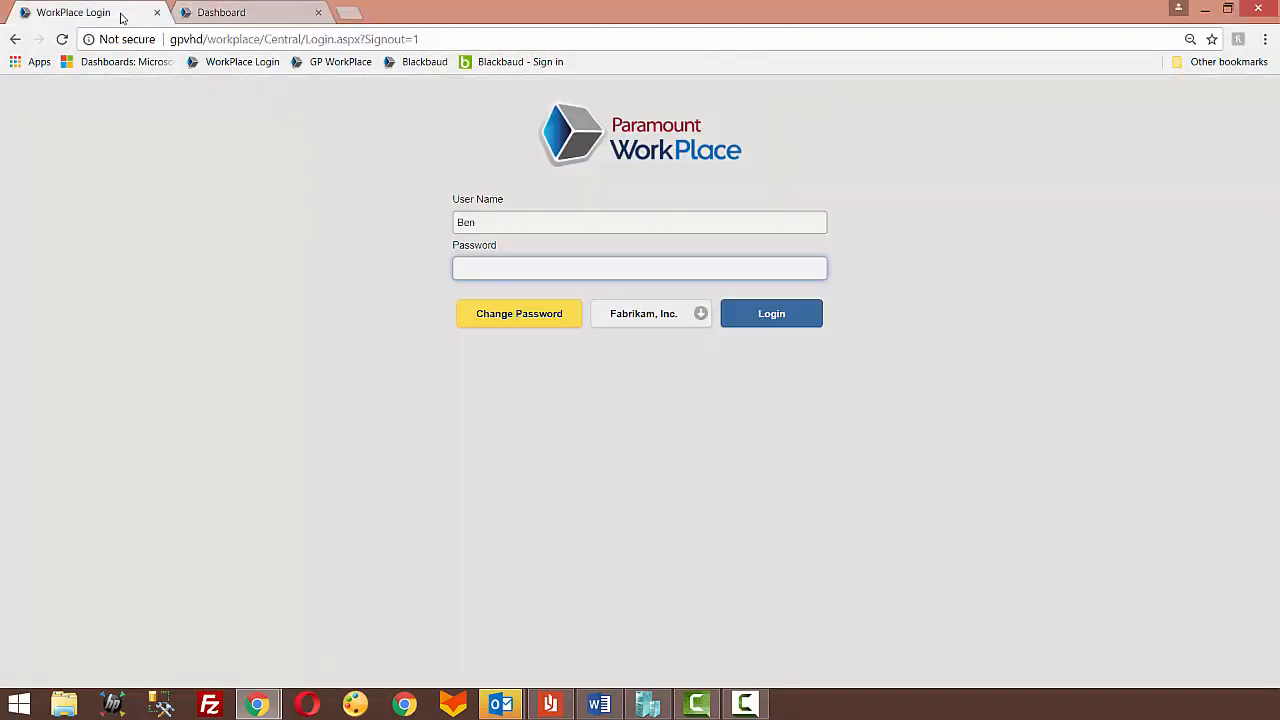
pyautogui.click(561, 221)
pyautogui.press('Tab')
pyautogui.press('Return')
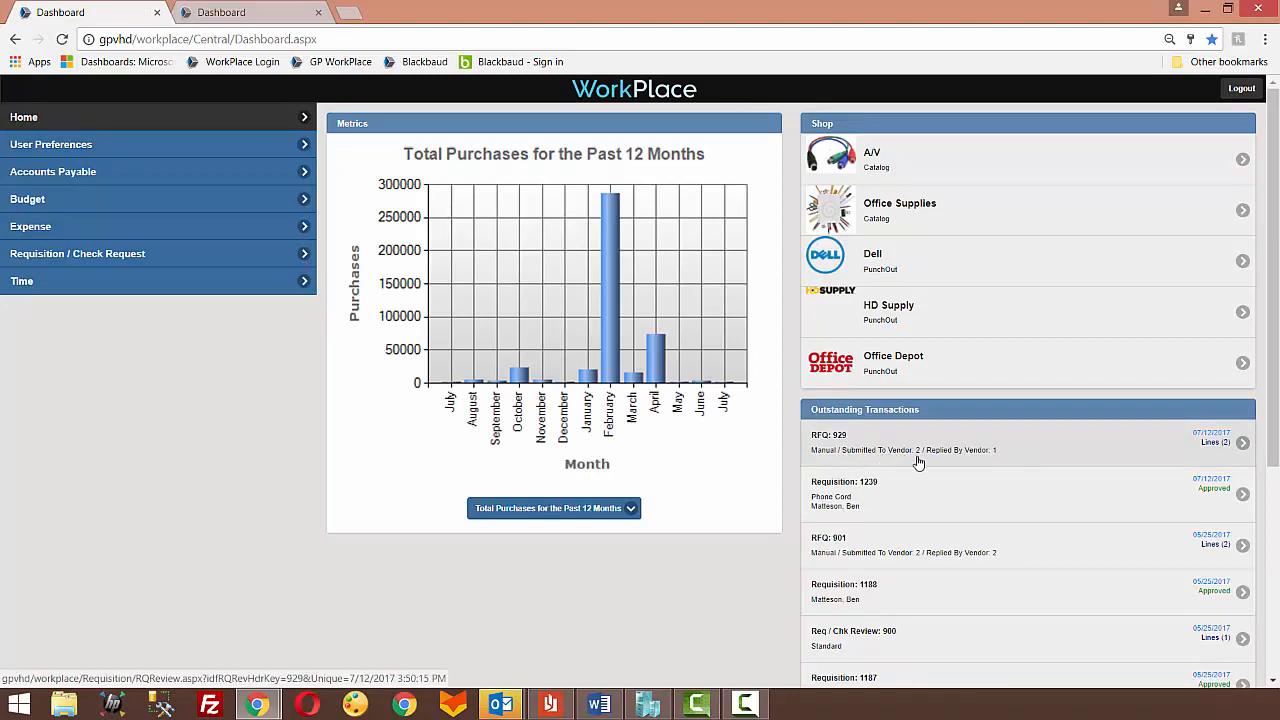
# Step: Open RFQ 929 and examine the Phone Cord line's vendor quotes and the comment from Advanced Office Systems
pyautogui.click(1003, 457)
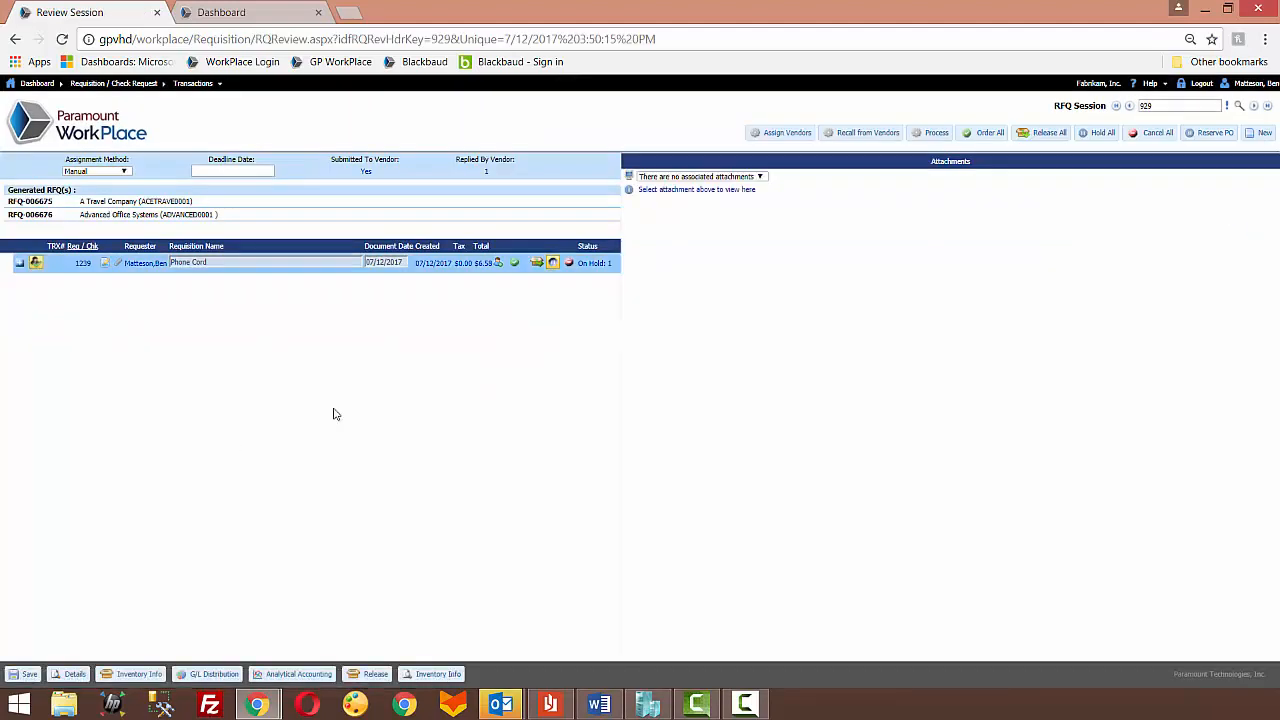
pyautogui.click(19, 265)
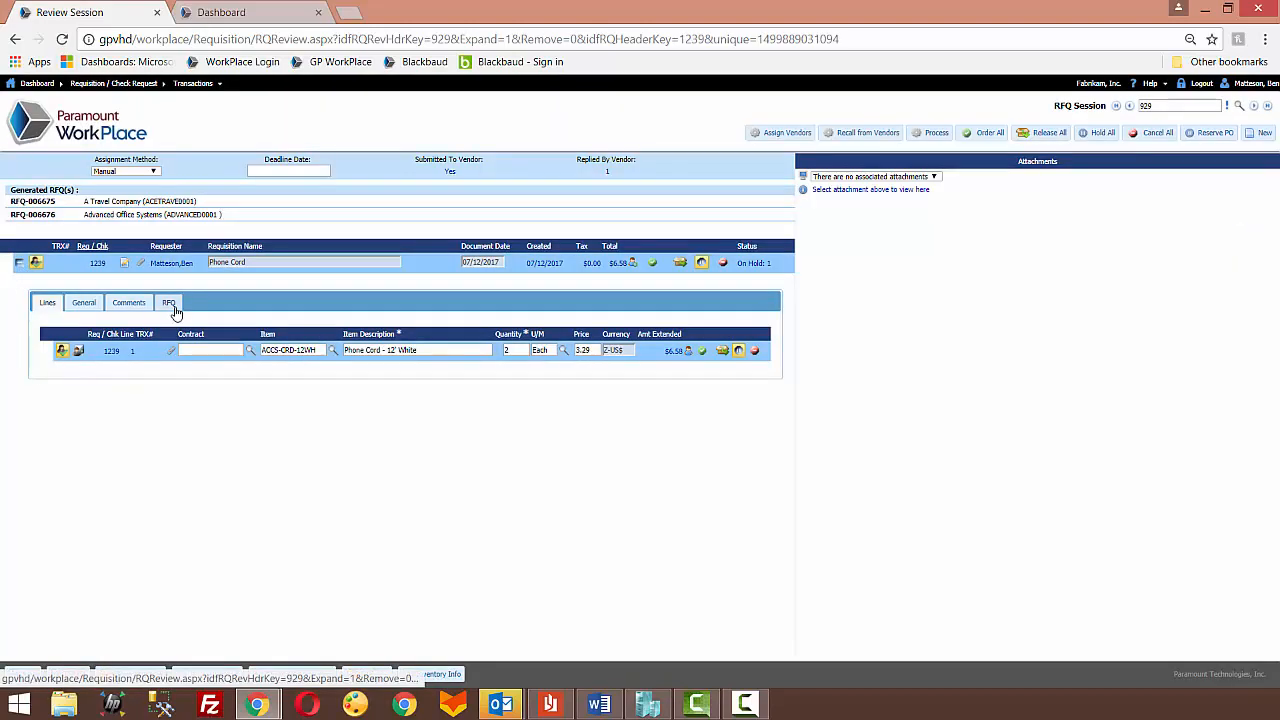
pyautogui.click(169, 304)
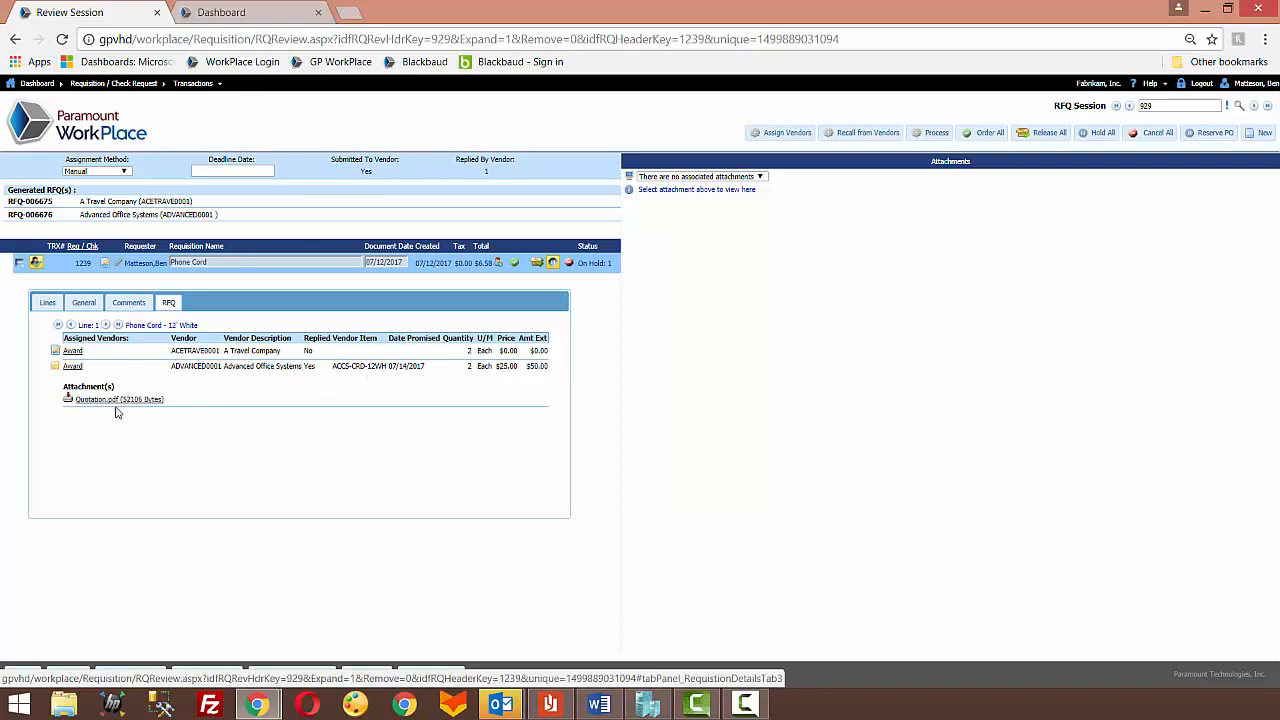
pyautogui.click(55, 368)
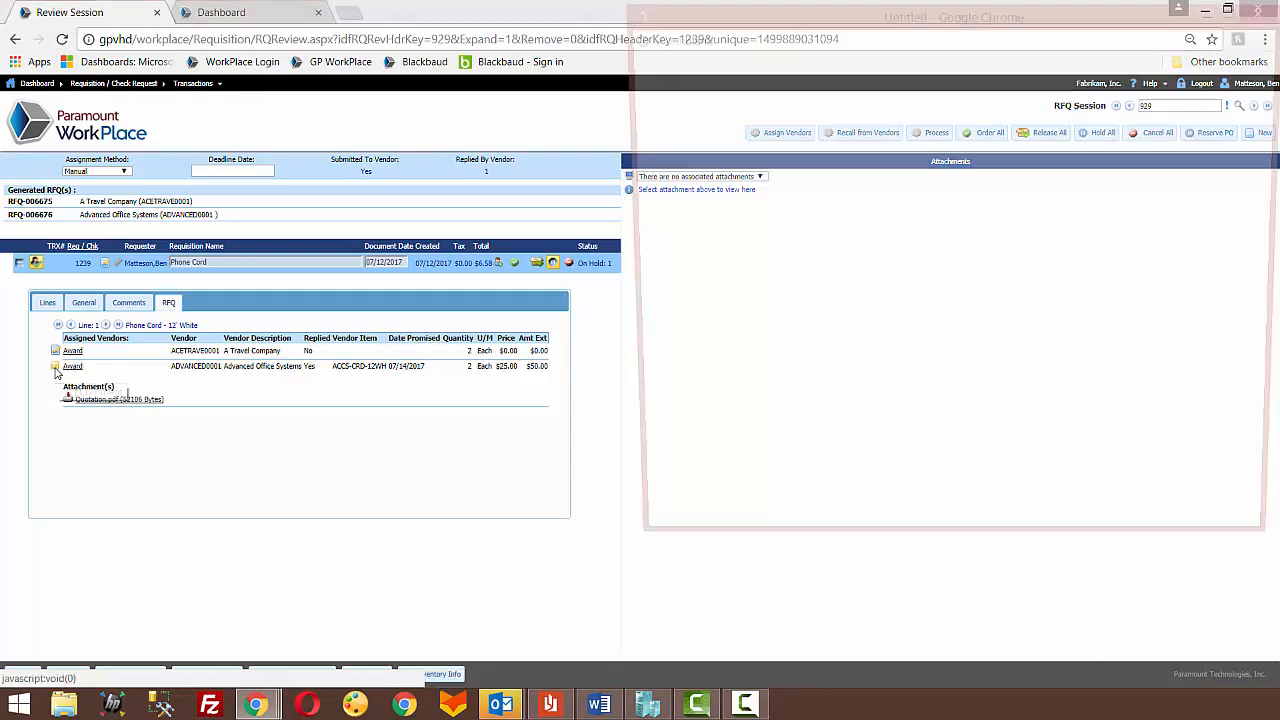
pyautogui.click(1268, 12)
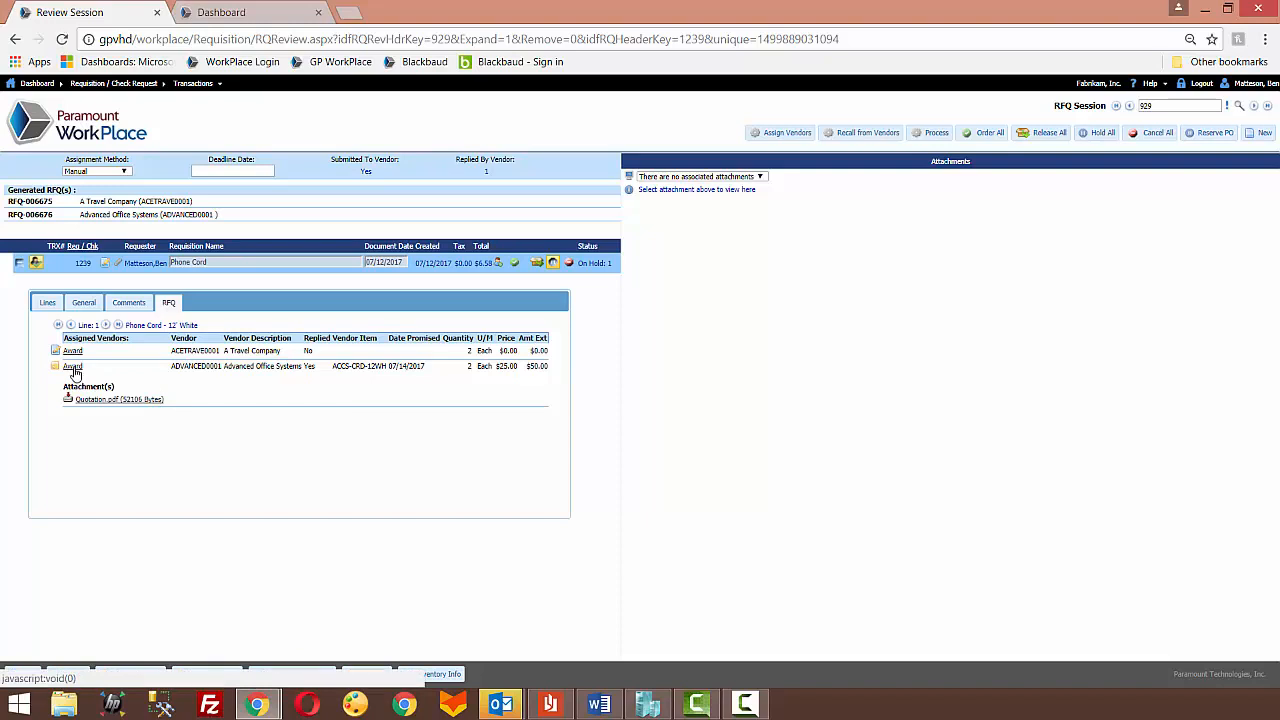
# Step: Award the Phone Cord line to Advanced Office Systems and review its general details and line pricing
pyautogui.click(83, 304)
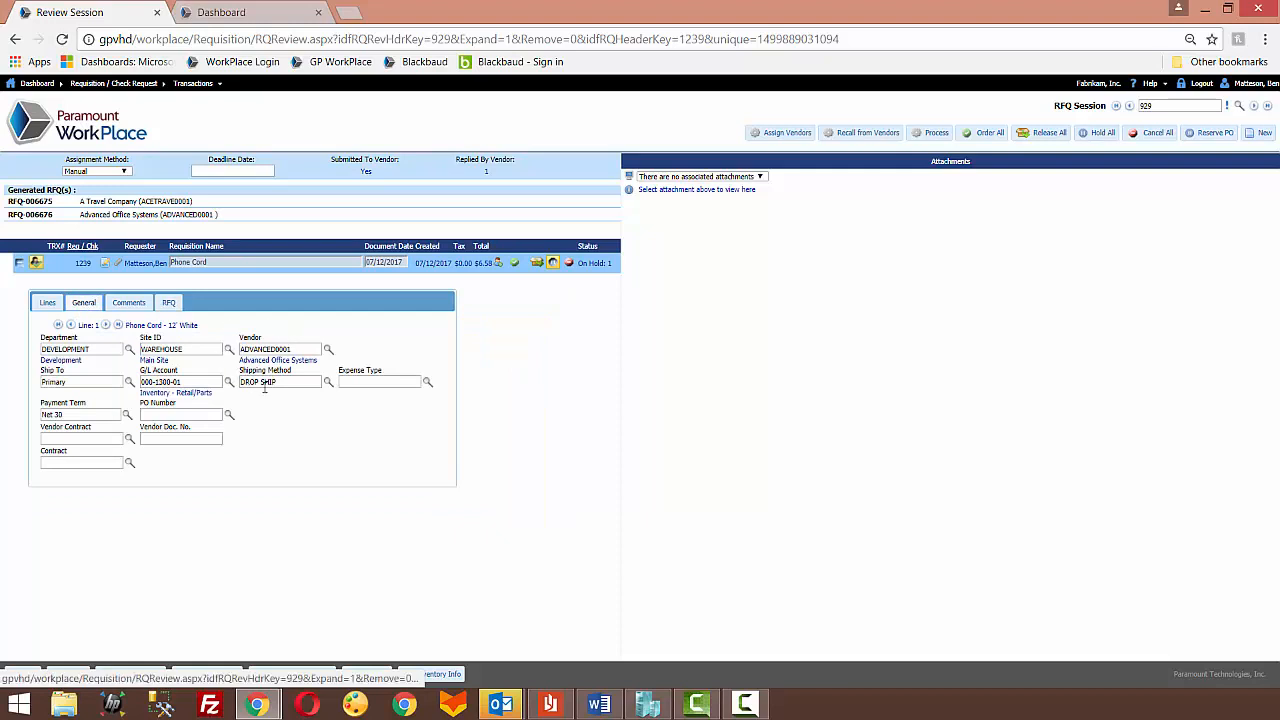
pyautogui.click(48, 303)
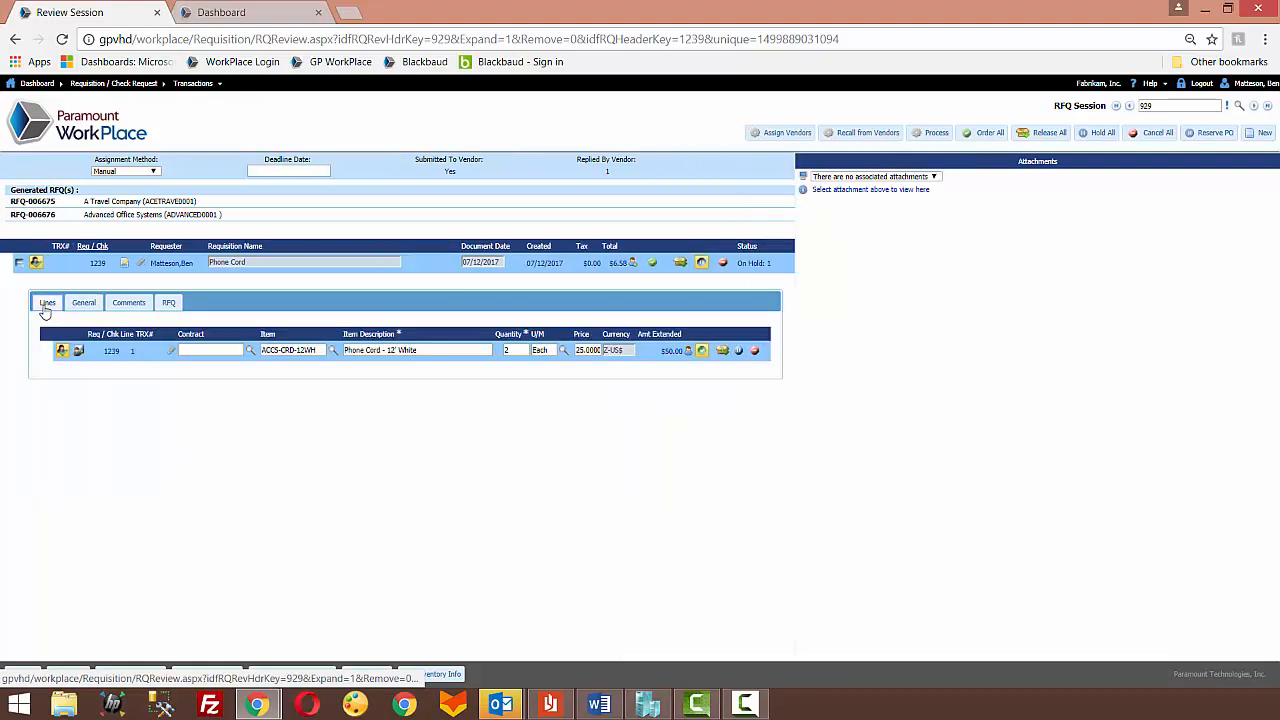